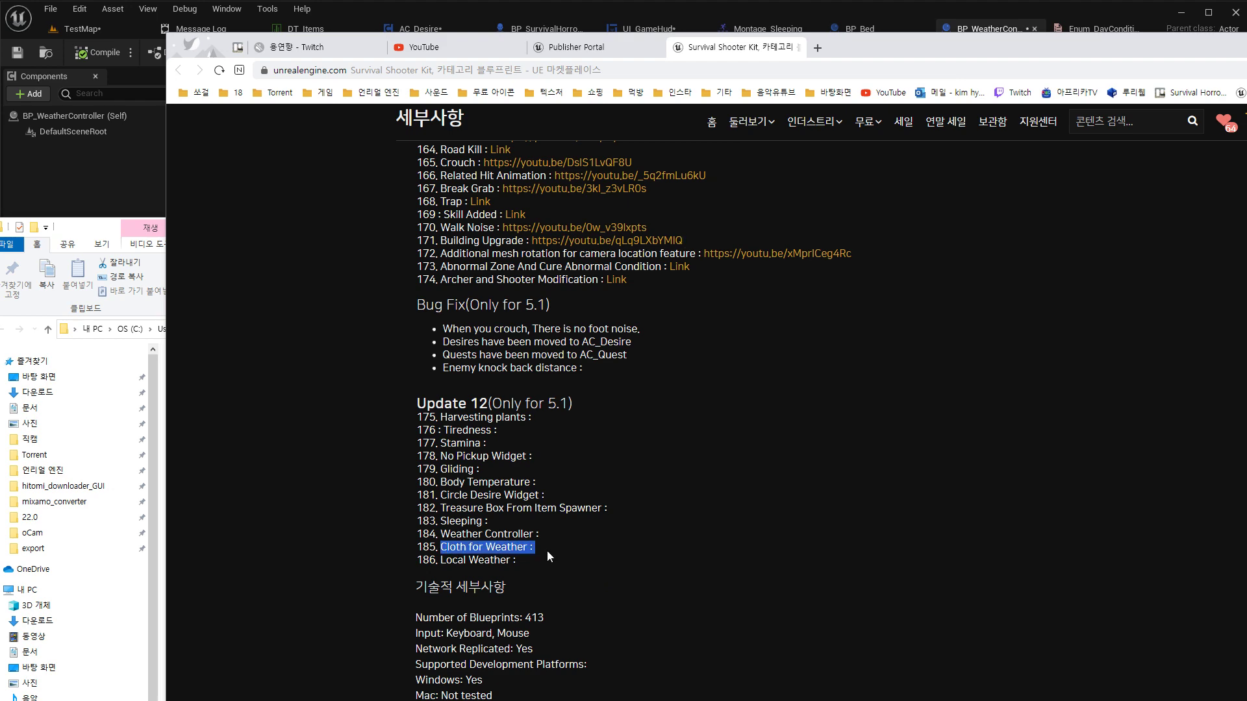
# Highlight the 'Cloth for Weather' update entry in Chrome, then return to the Unreal Editor
pyautogui.click(604, 553)
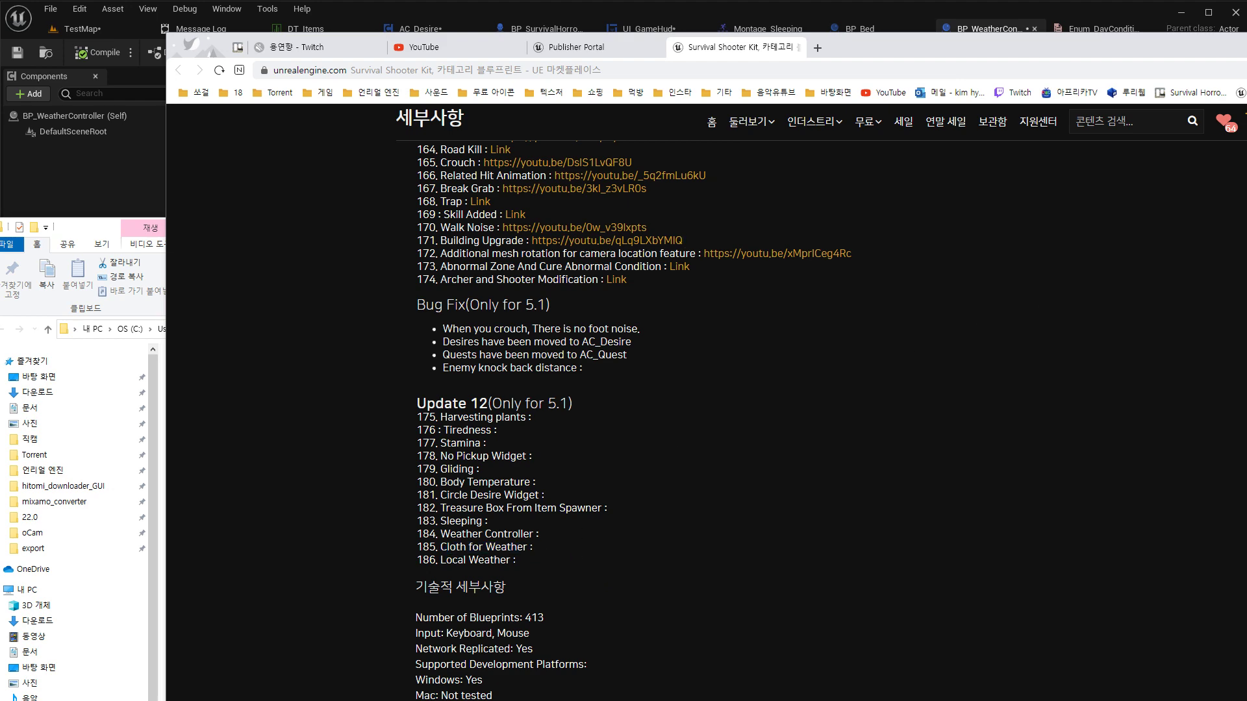
pyautogui.hotkey('alt', 'Tab')
# Open DT_Items and select the Helmet row, showing its BodyTemperature of 5.0
pyautogui.click(956, 231)
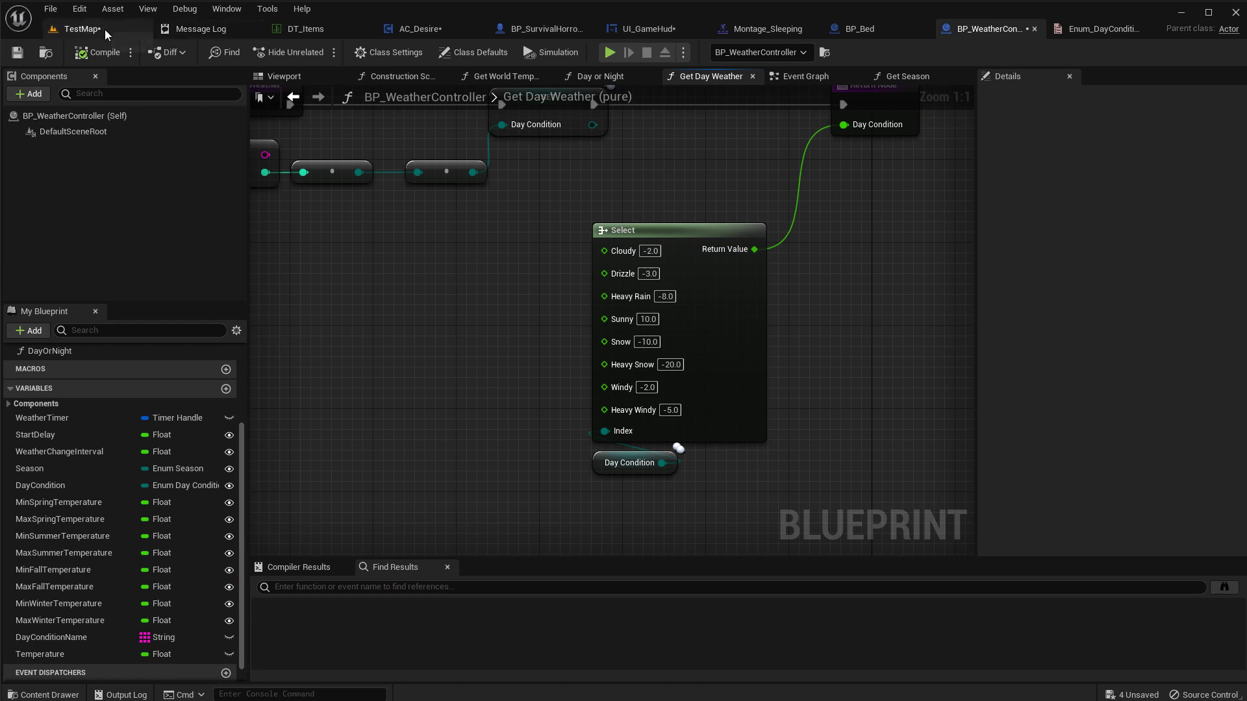
pyautogui.click(104, 30)
pyautogui.moveTo(104, 29); pyautogui.dragTo(293, 29)
pyautogui.click(211, 30)
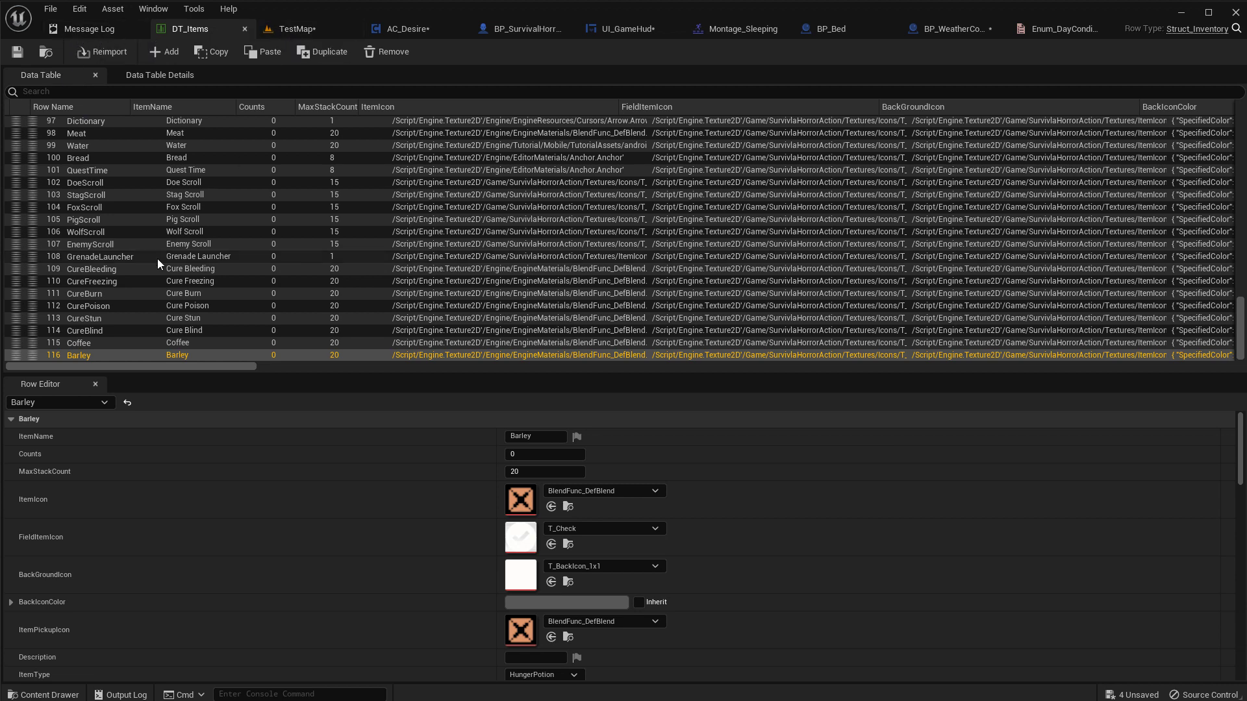
pyautogui.scroll(4, 157, 263)
pyautogui.scroll(4, 157, 263)
pyautogui.scroll(4, 157, 263)
pyautogui.scroll(4, 156, 263)
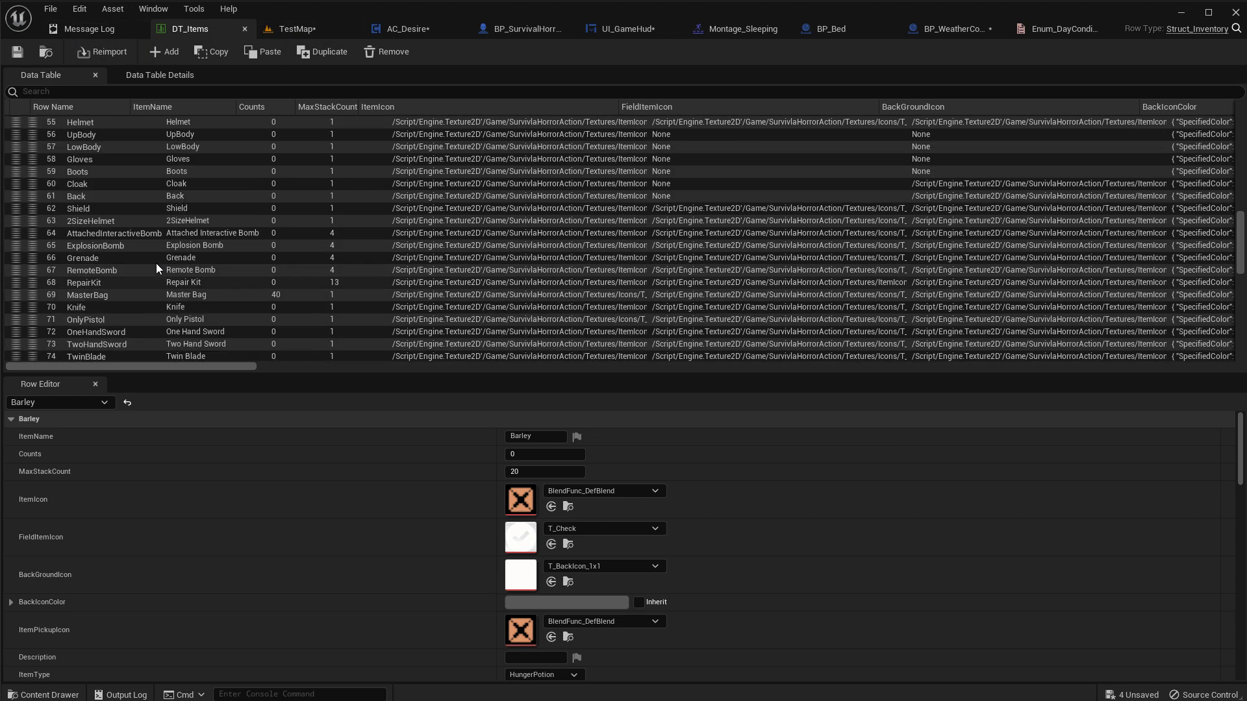
pyautogui.scroll(3, 156, 264)
pyautogui.scroll(3, 137, 232)
pyautogui.click(91, 164)
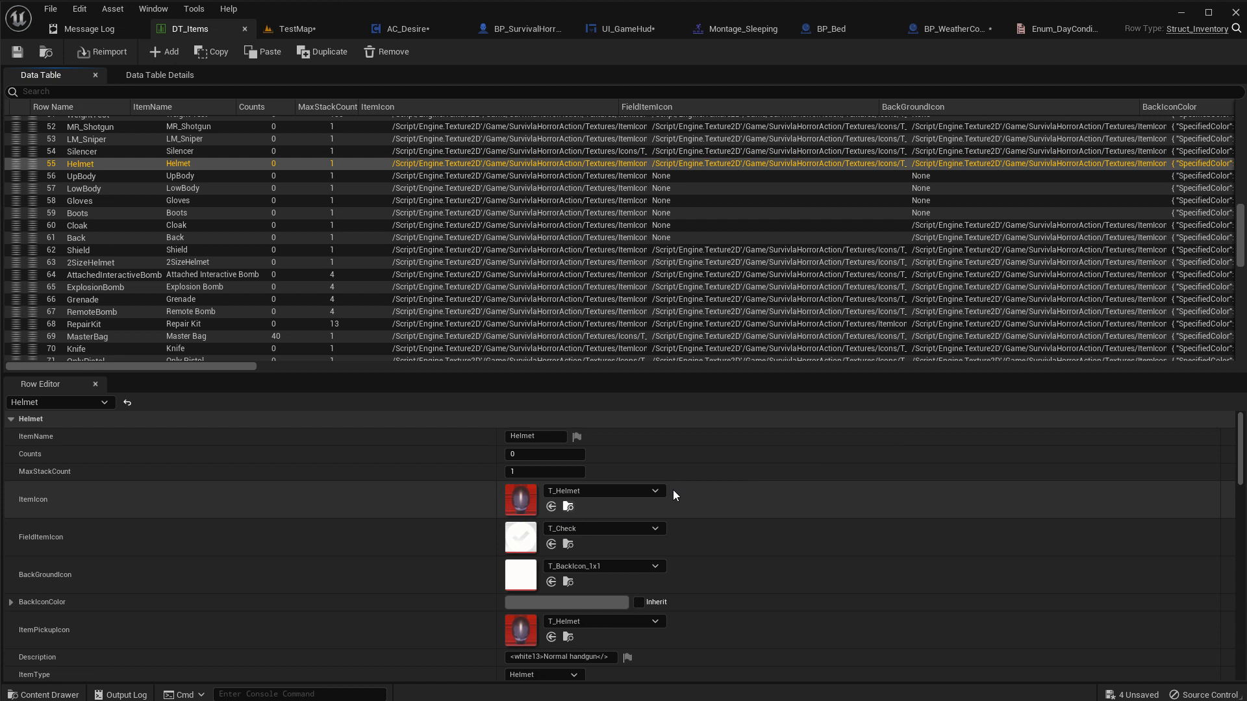
pyautogui.moveTo(1241, 446); pyautogui.dragTo(1242, 643)
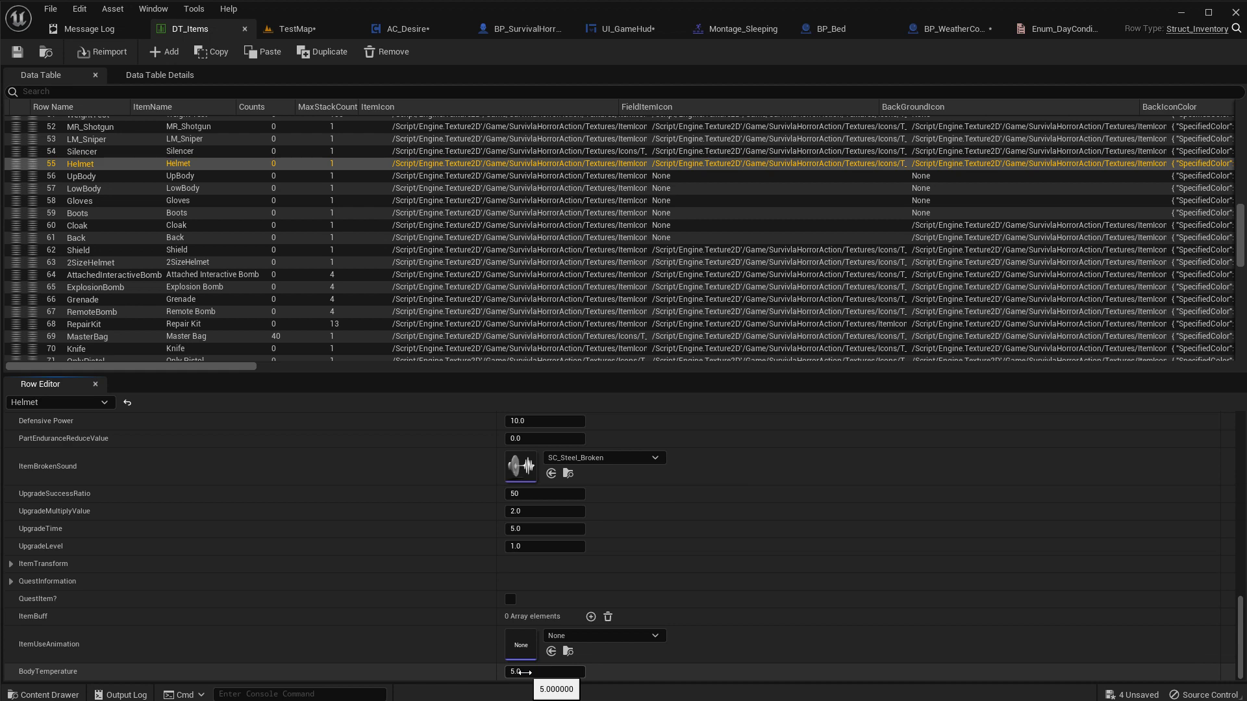
# Drag a BP_Item pickup from the Blueprints folder into TestMap and set its Row Name to Helmet
pyautogui.click(297, 28)
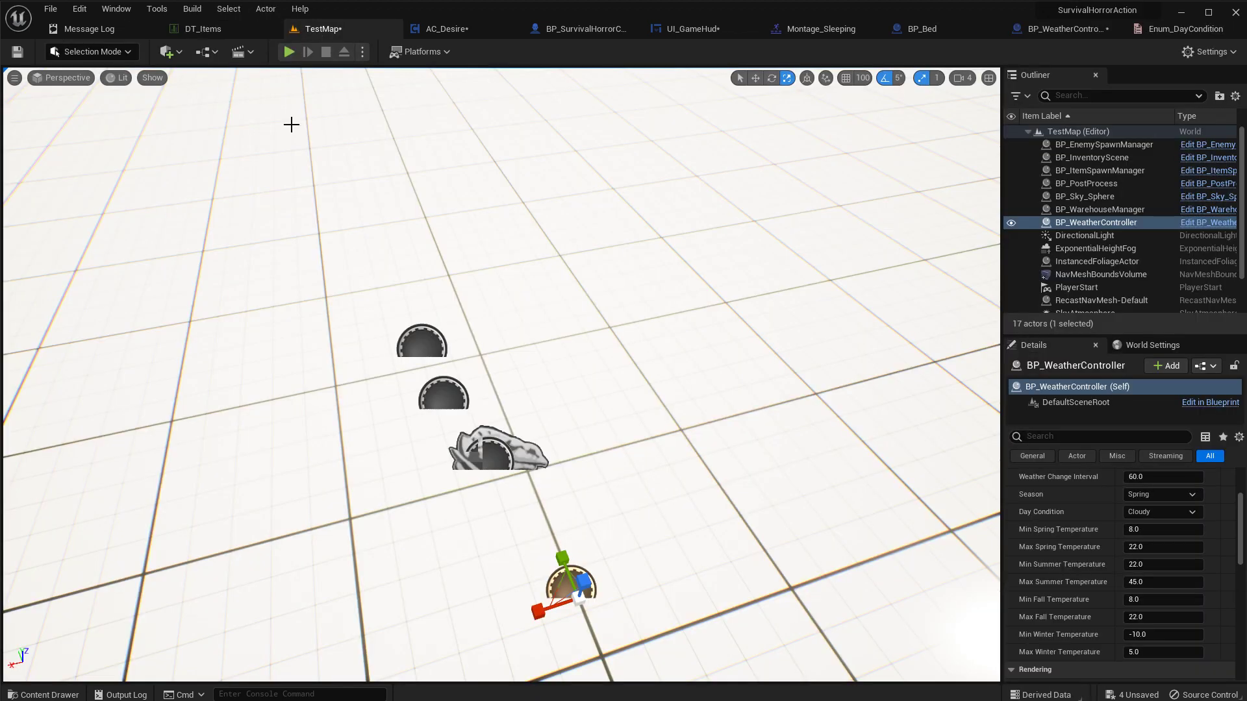
pyautogui.scroll(-5, 398, 300)
pyautogui.scroll(-3, 419, 331)
pyautogui.hotkey('ctrl', 'space')
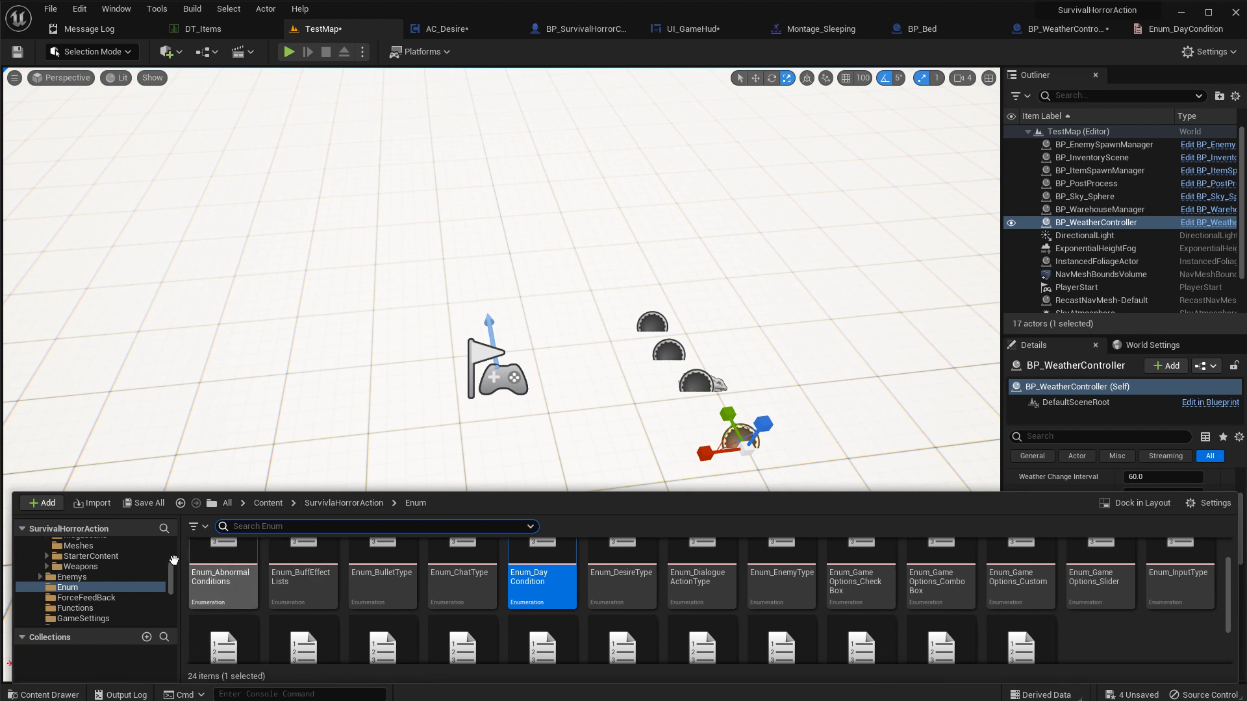
pyautogui.scroll(3, 134, 578)
pyautogui.click(76, 566)
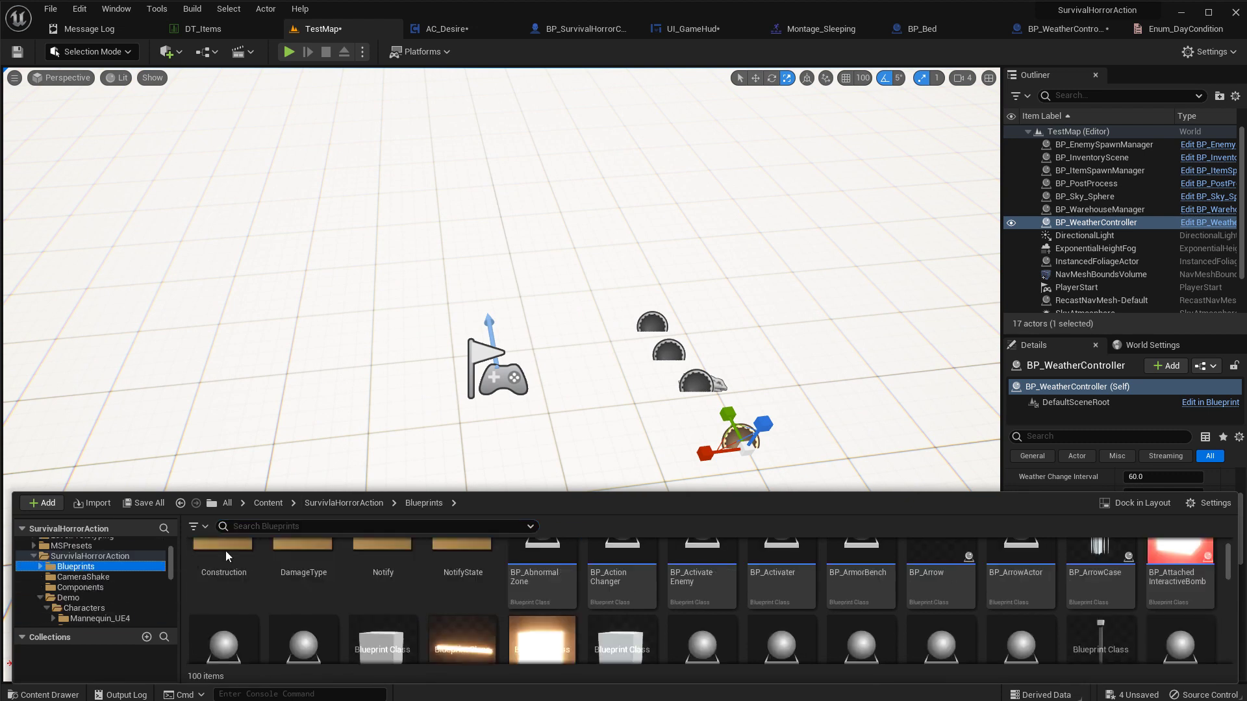
pyautogui.click(251, 527)
pyautogui.write('ite')
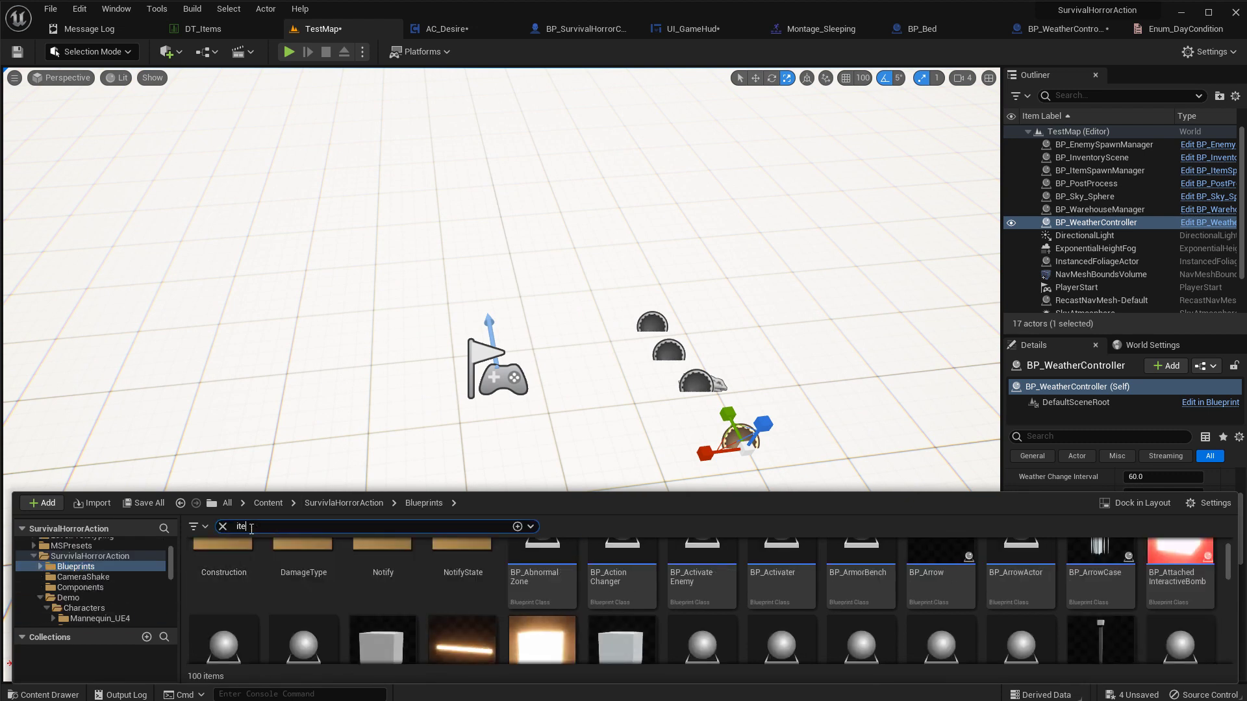
pyautogui.write('m')
pyautogui.moveTo(221, 574); pyautogui.dragTo(475, 297)
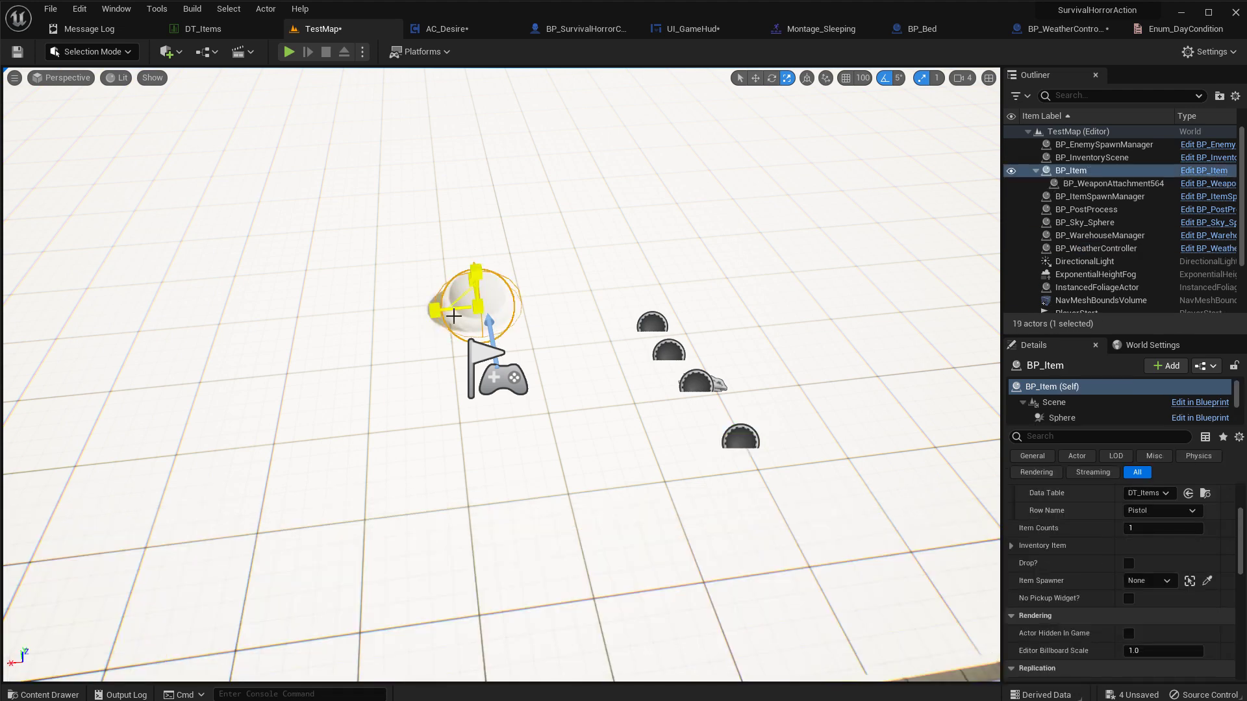
pyautogui.click(1160, 510)
pyautogui.write('hel')
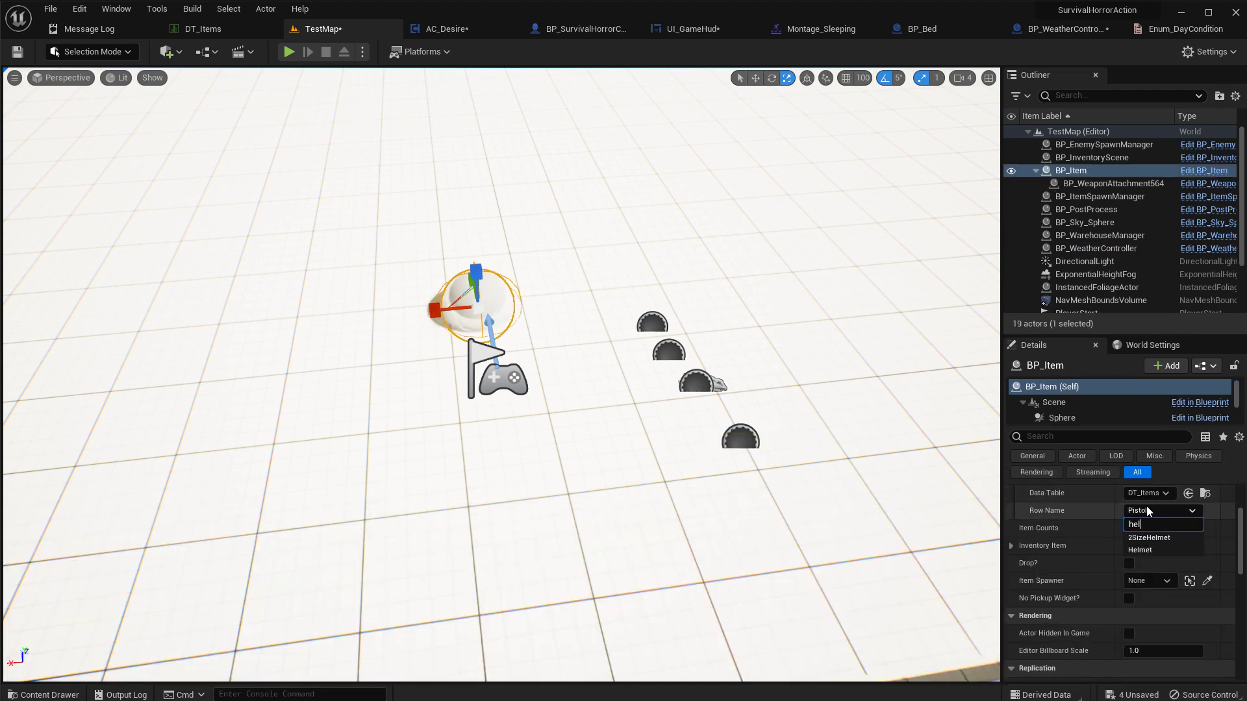
pyautogui.click(1152, 550)
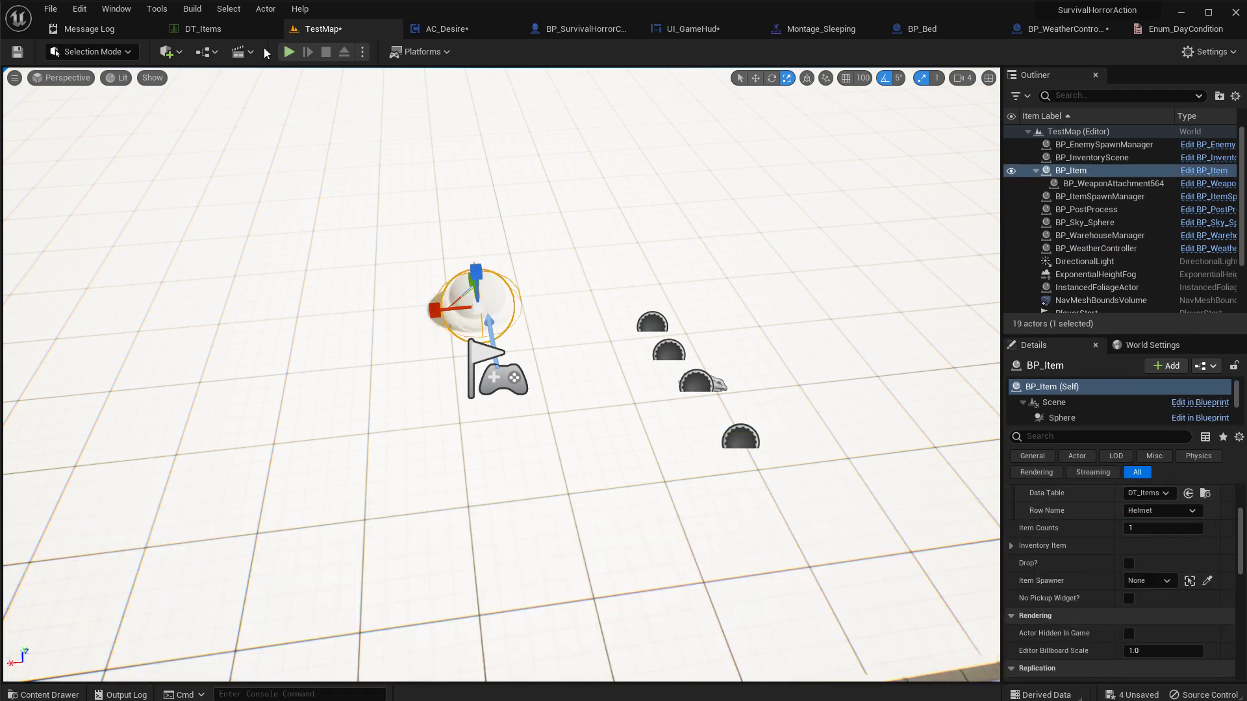
# Set the UpBody row's BodyTemperature to 15 in DT_Items, then return to TestMap
pyautogui.click(191, 30)
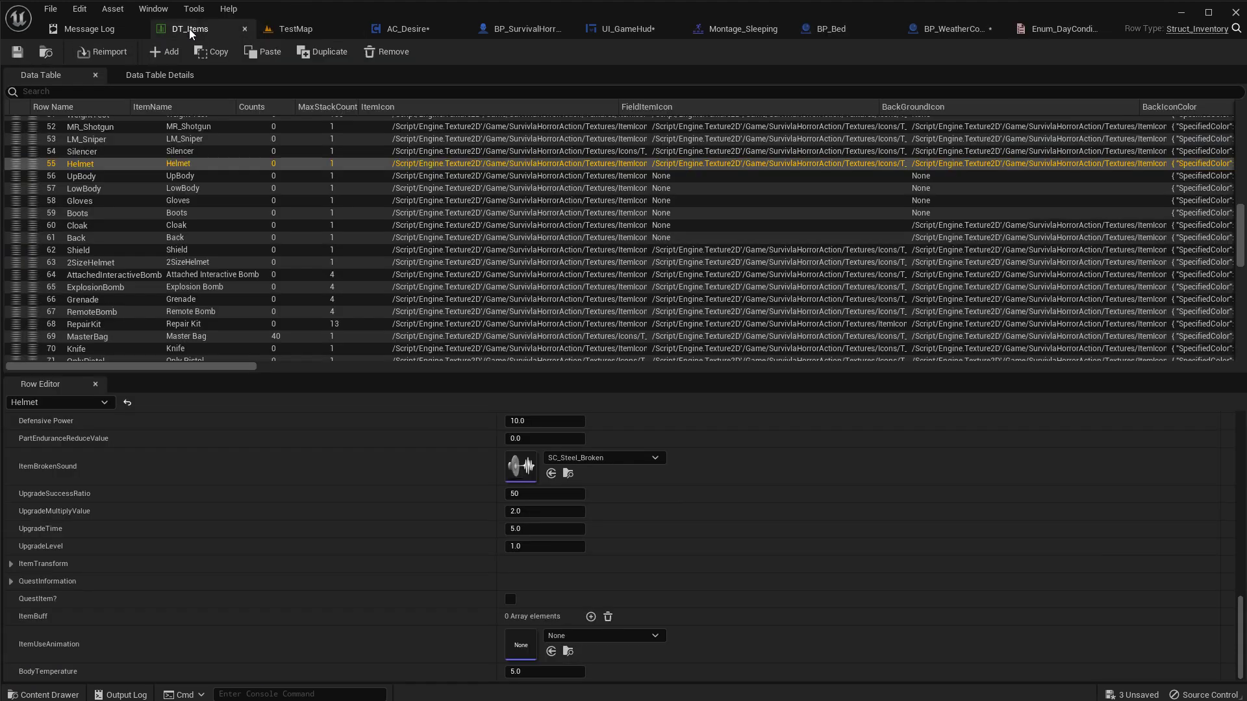
pyautogui.click(87, 176)
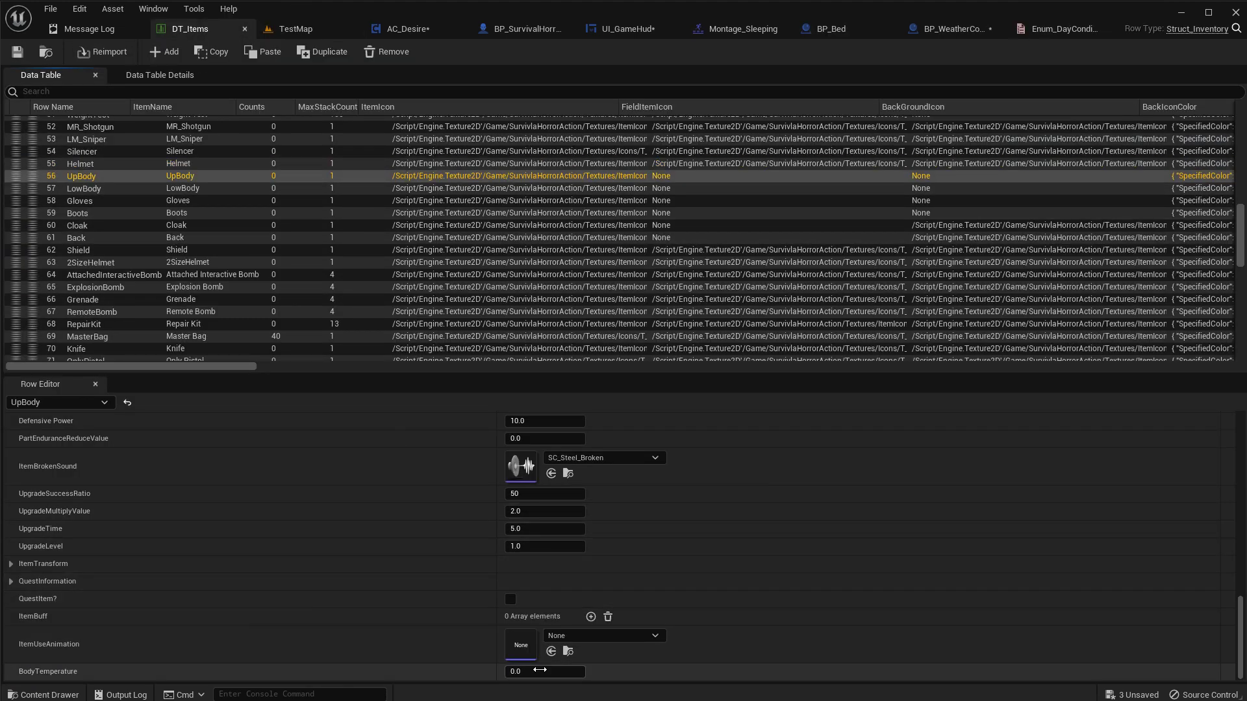
pyautogui.doubleClick(539, 672)
pyautogui.write('15')
pyautogui.press('Return')
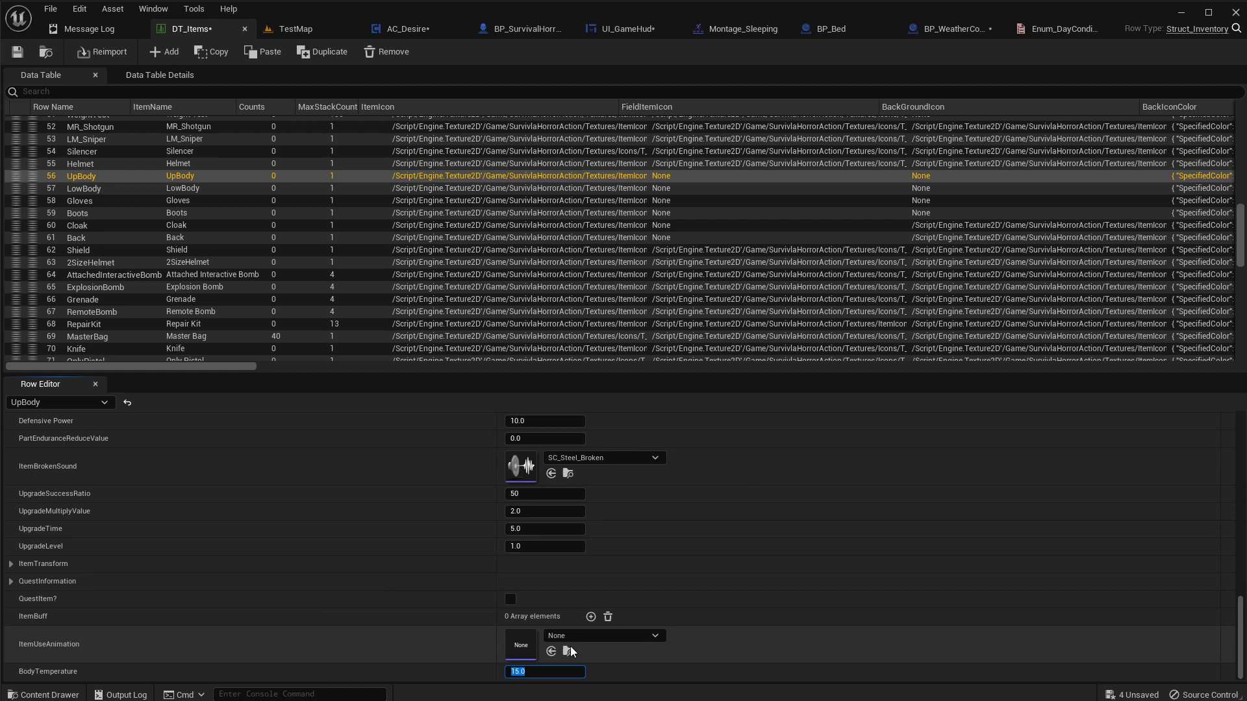
pyautogui.click(302, 29)
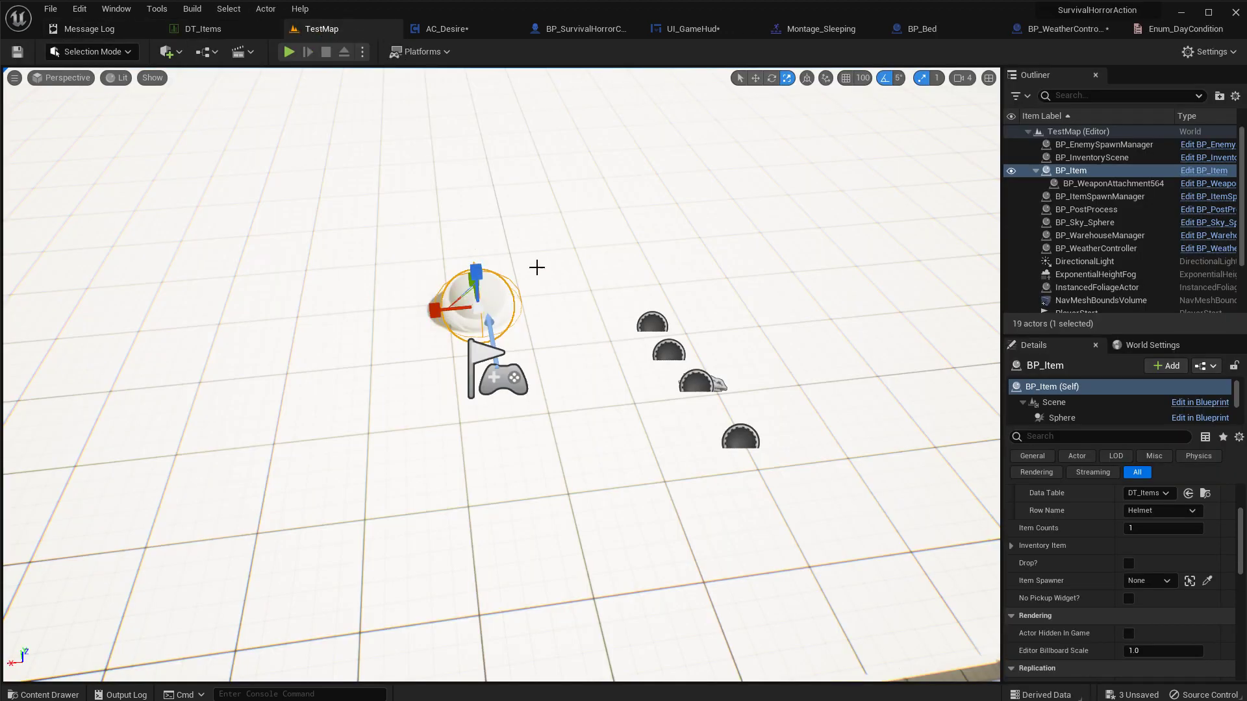
# Alt-drag a copy of the BP_Item pickup to the left and set its Row Name to UpBody
pyautogui.moveTo(526, 272); pyautogui.dragTo(507, 290, button='middle')
pyautogui.keyDown('alt'); pyautogui.moveTo(439, 323); pyautogui.dragTo(334, 327); pyautogui.keyUp('alt')
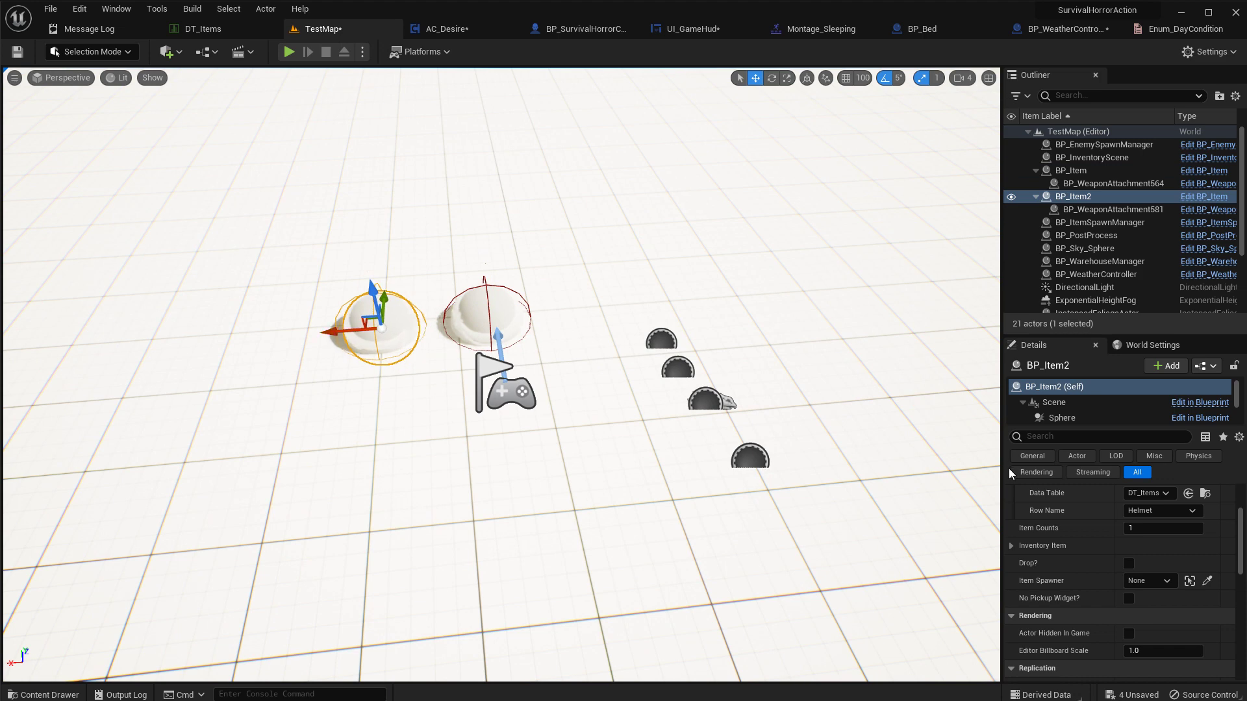
pyautogui.click(1160, 511)
pyautogui.write('up')
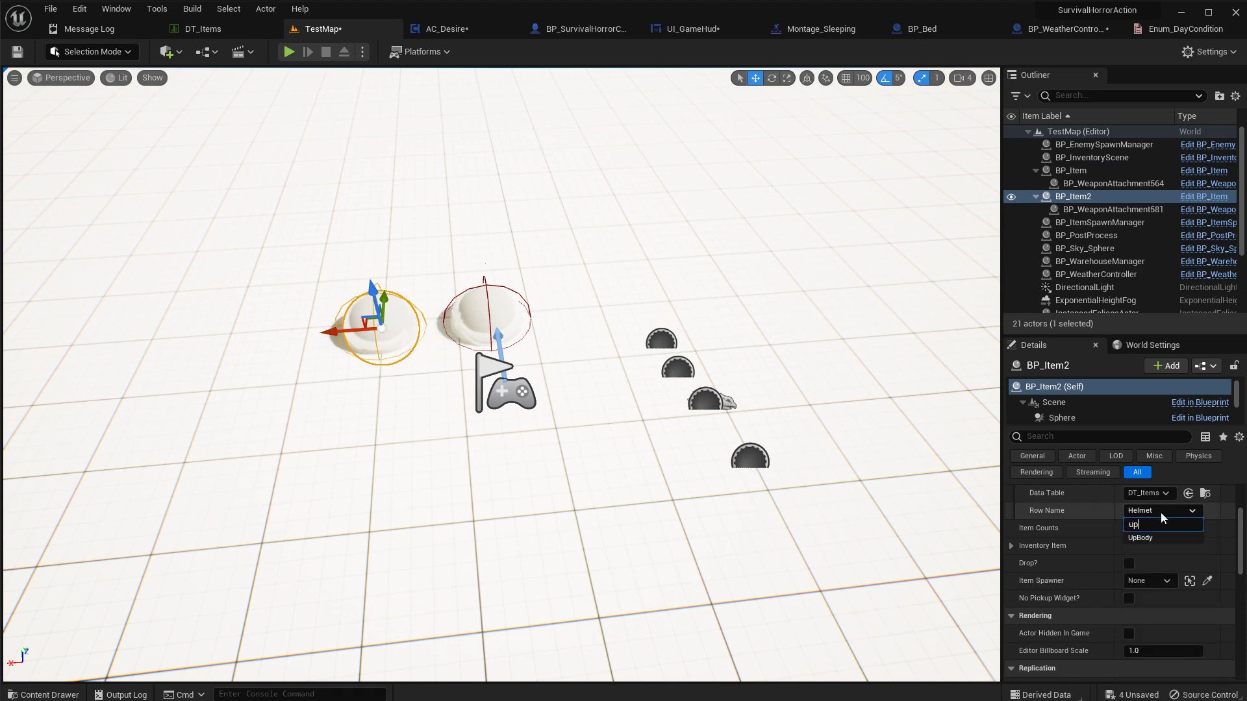
pyautogui.click(1151, 539)
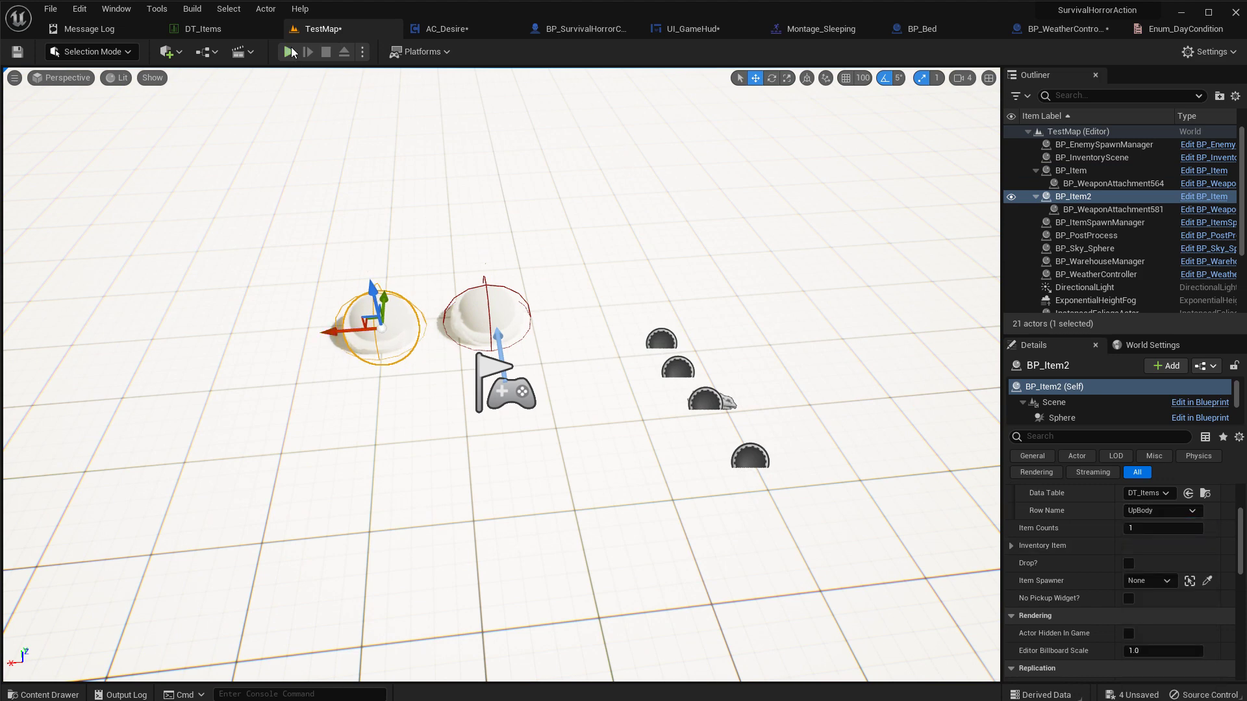
# Play TestMap and look toward the sky until the UpBody pickup prompt appears in -21 snow
pyautogui.click(291, 52)
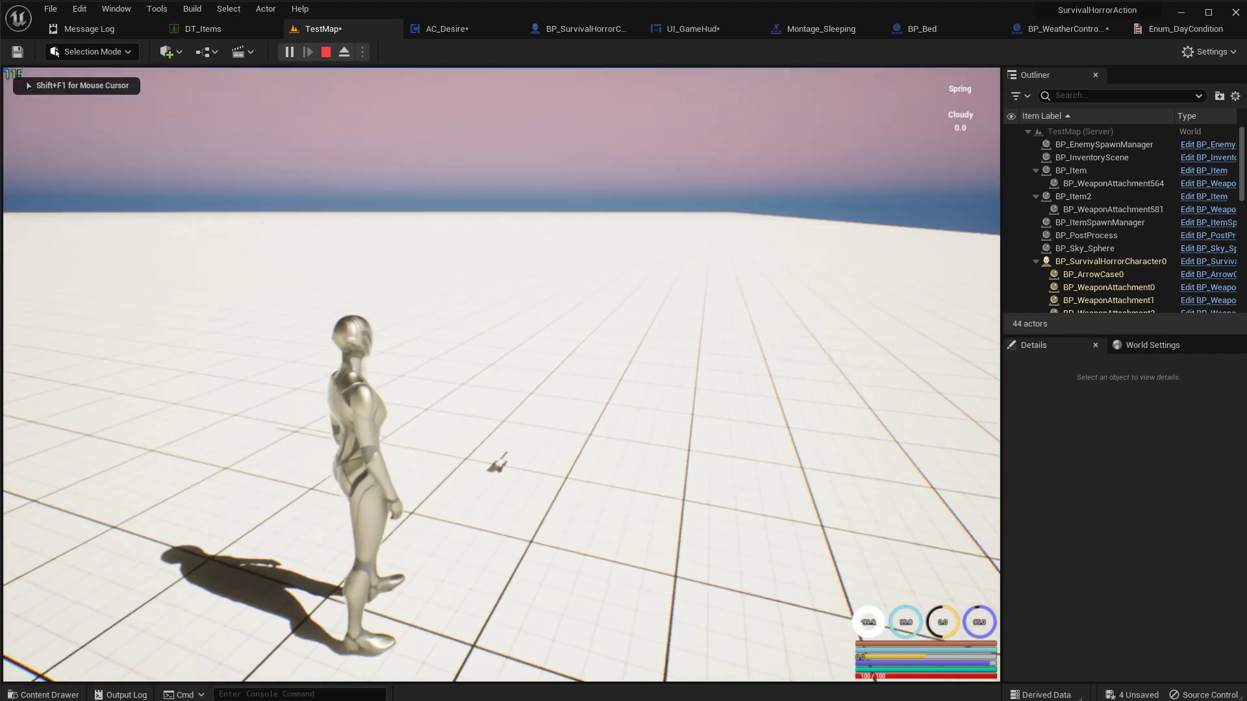
pyautogui.hotkey('shift', 'F1')
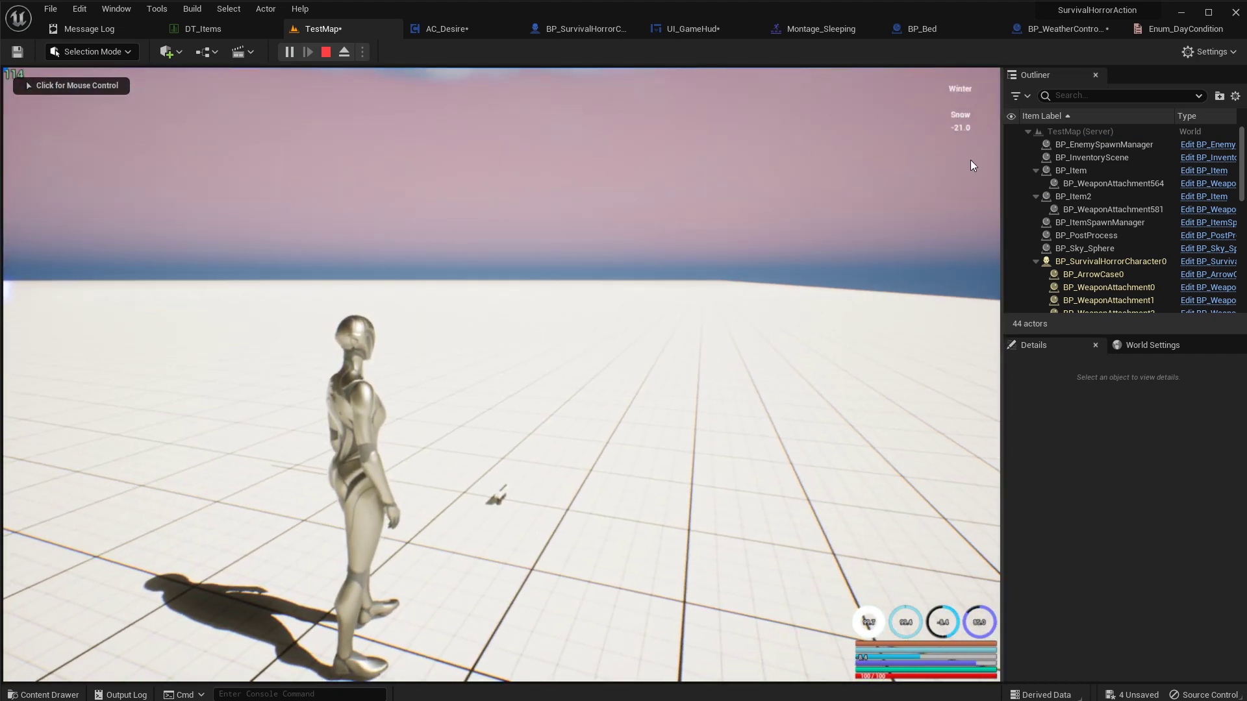
pyautogui.click(800, 433)
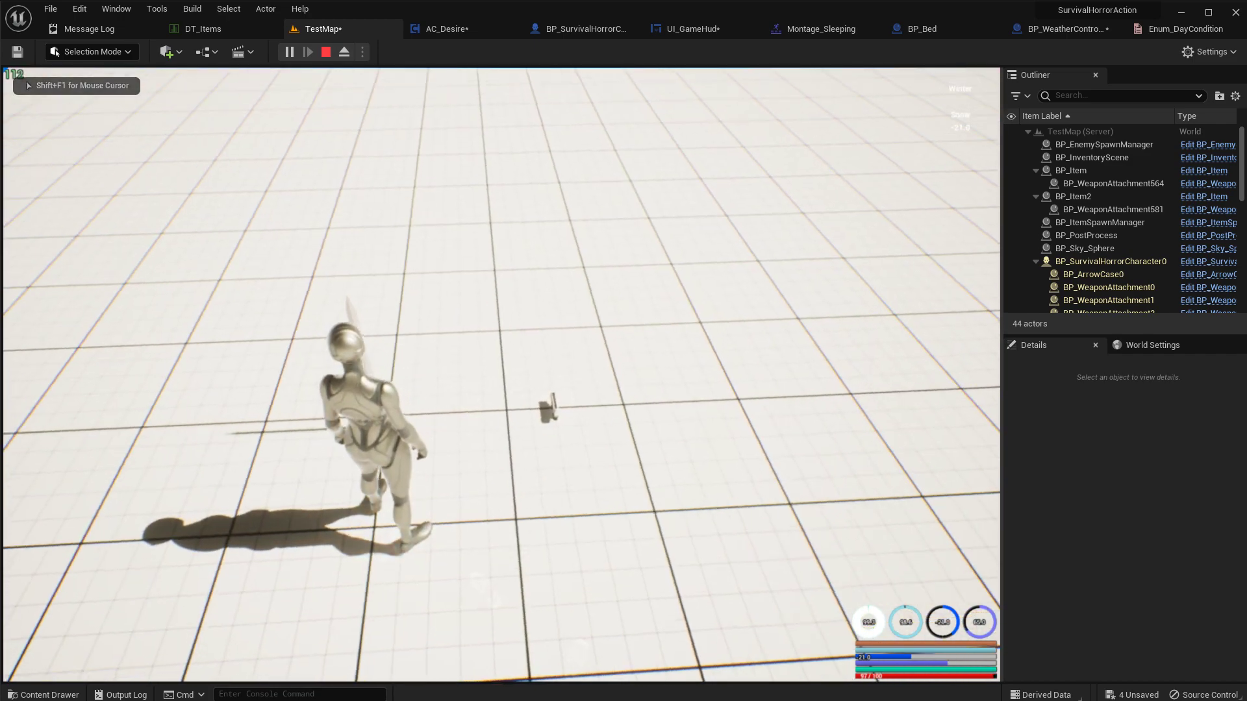
pyautogui.moveTo(499, 390); pyautogui.dragTo(498, 244)
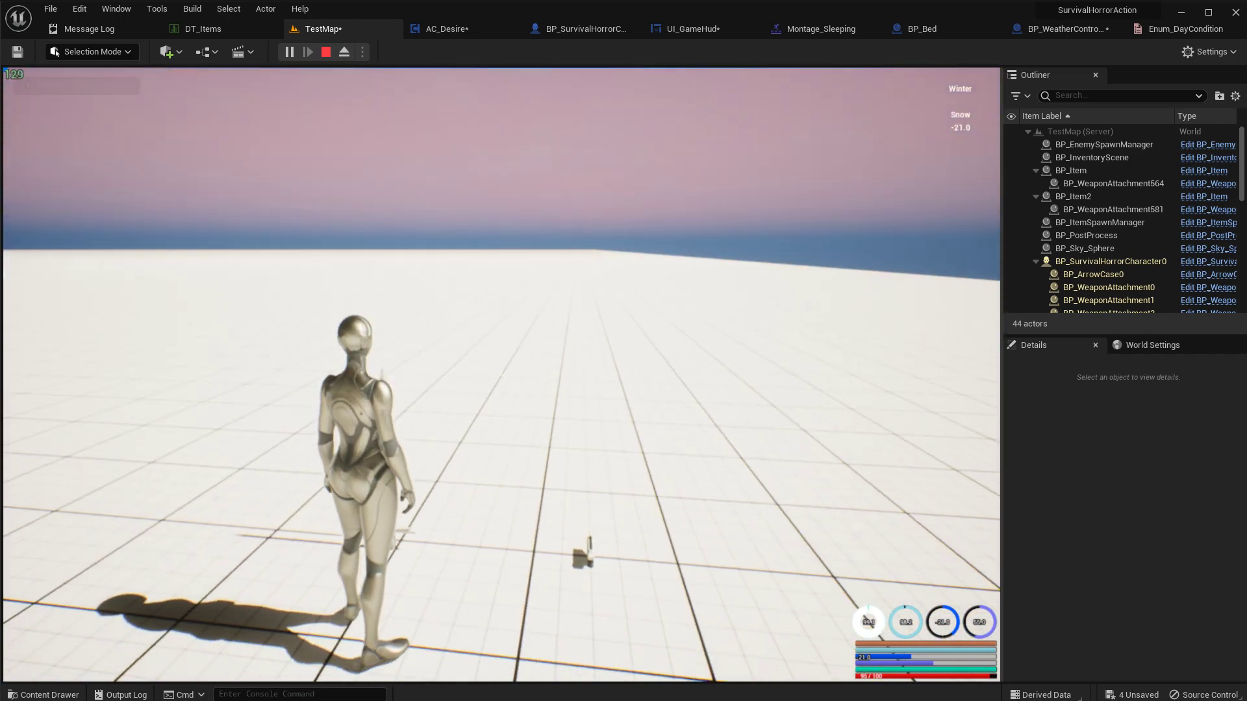
# Pick up the UpBody armor, equip it in the body slot, and close the inventory
pyautogui.press('Tab')
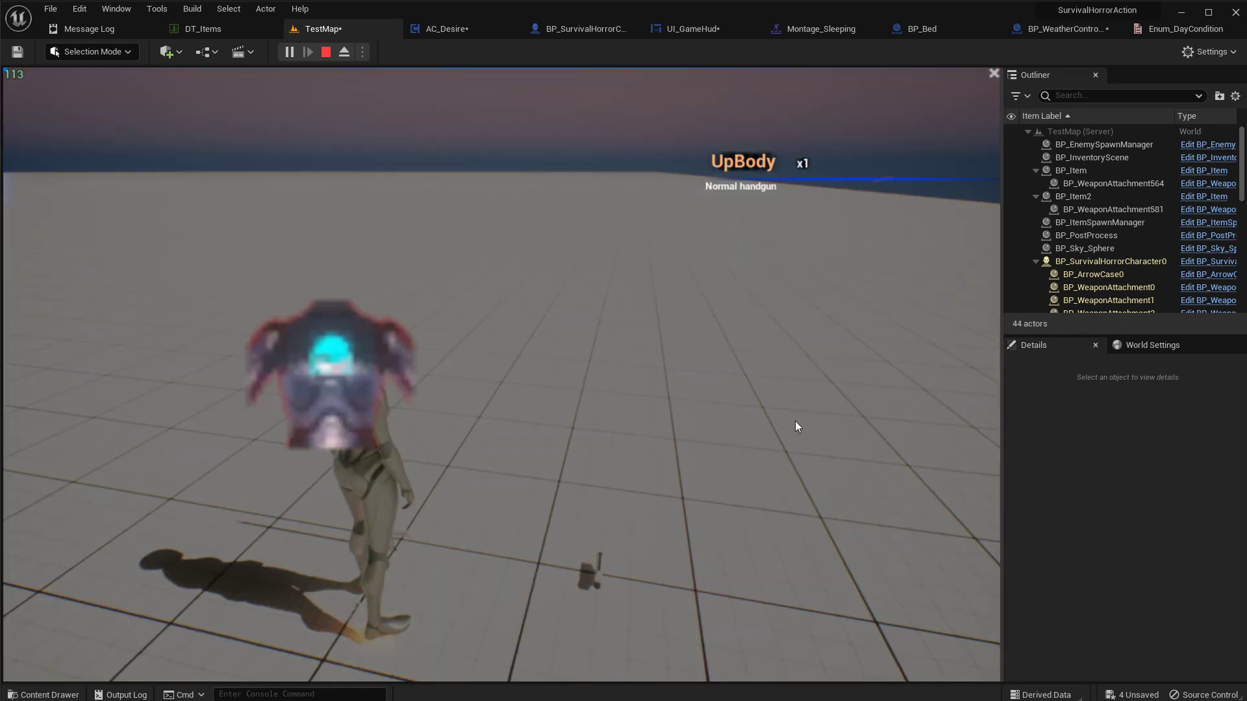
pyautogui.press('e')
pyautogui.press('Tab')
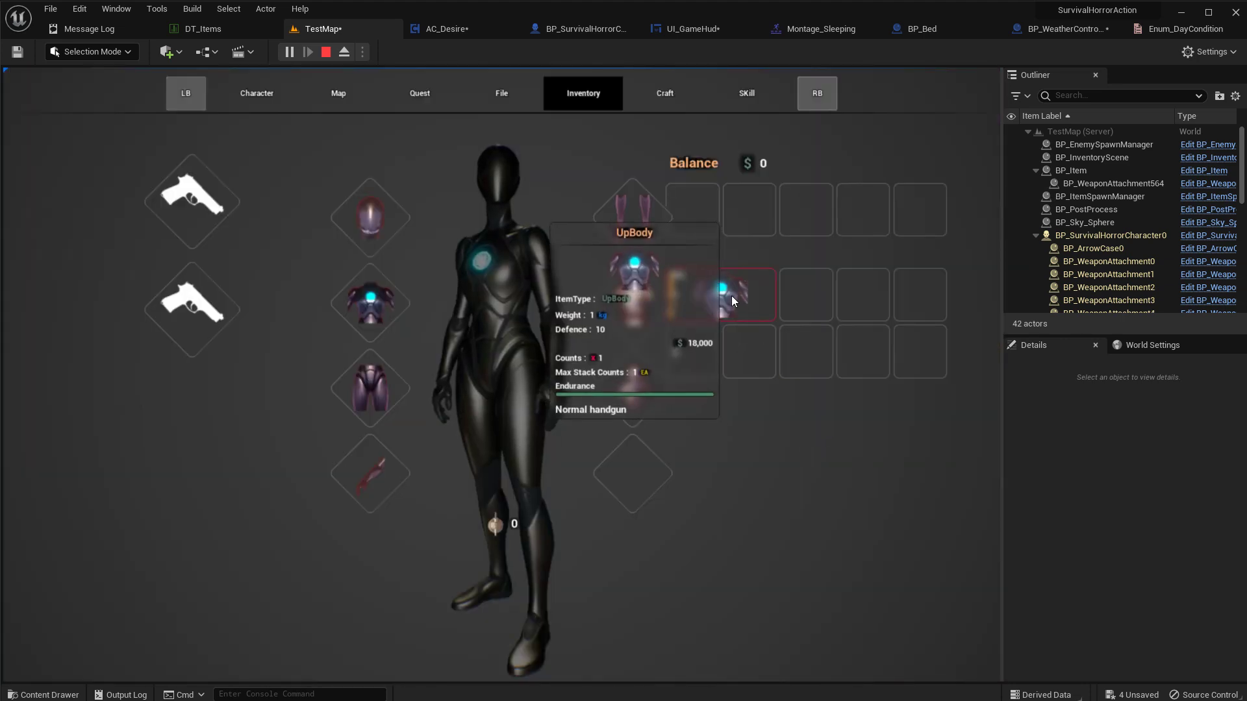
pyautogui.moveTo(731, 295); pyautogui.dragTo(369, 302)
pyautogui.press('Tab')
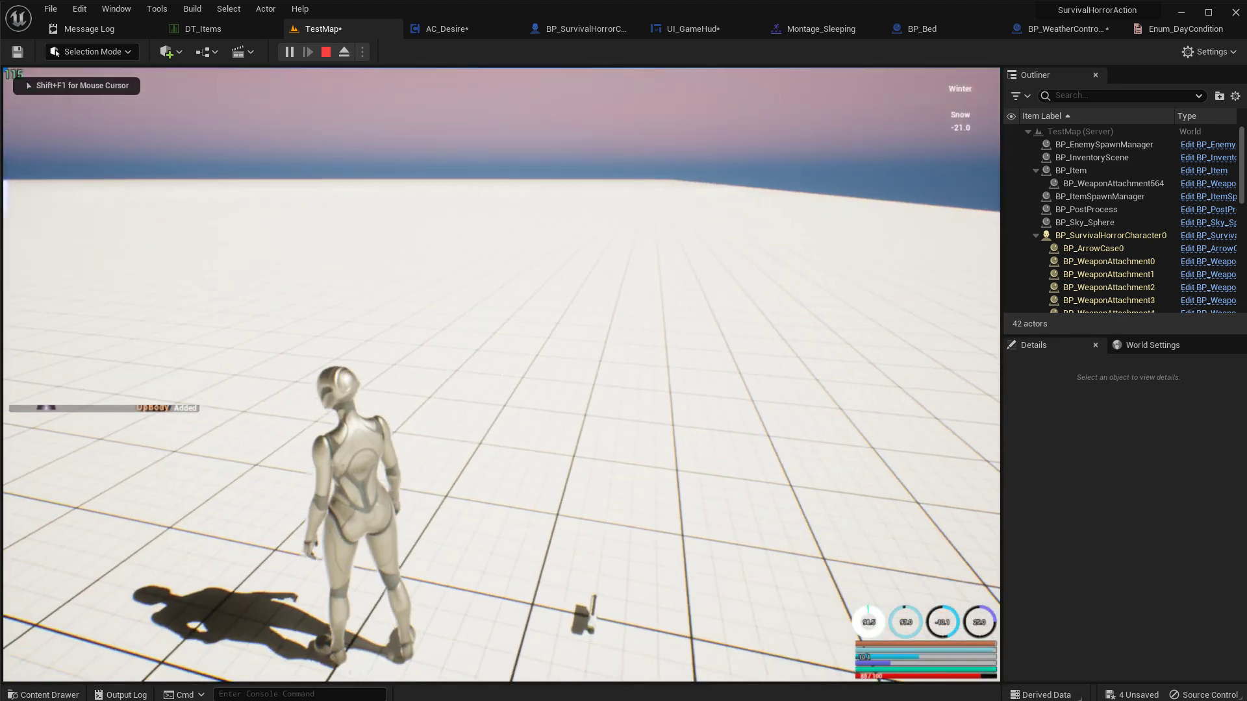
pyautogui.hotkey('shift', 'F1')
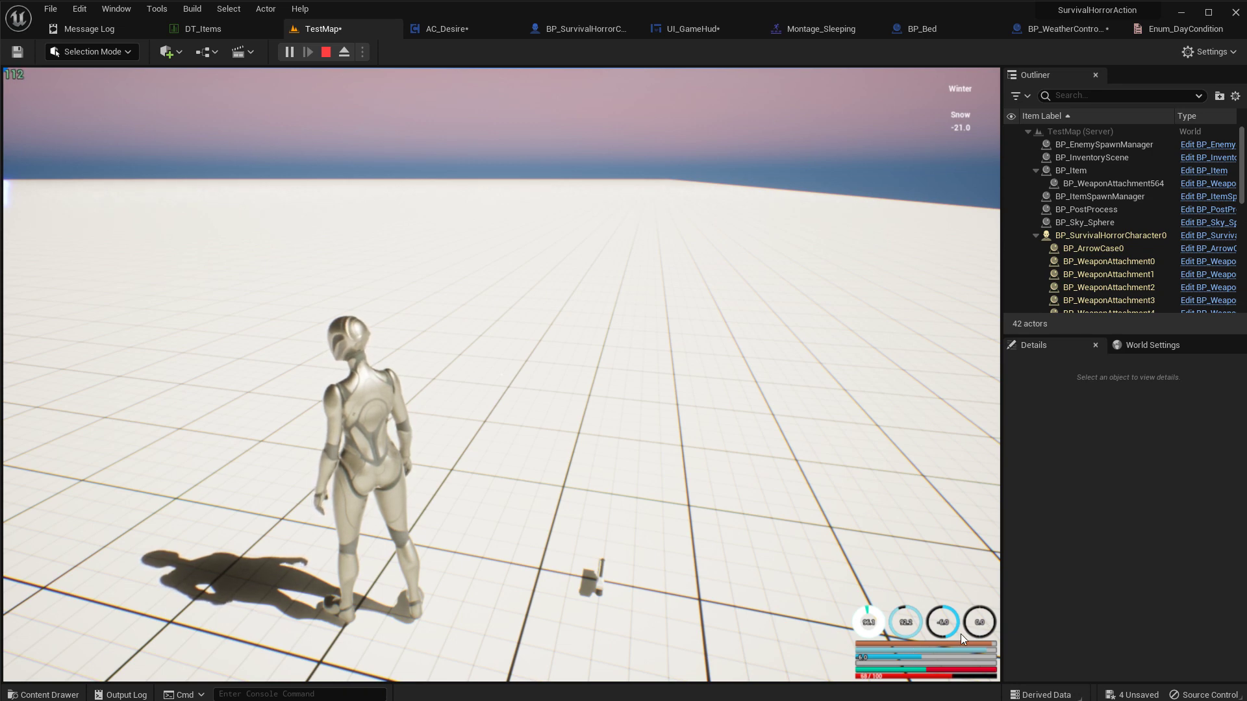
# End the play session and change UpBody's BodyTemperature from 15.0 to -15.0 in DT_Items
pyautogui.click(897, 607)
pyautogui.press('Escape')
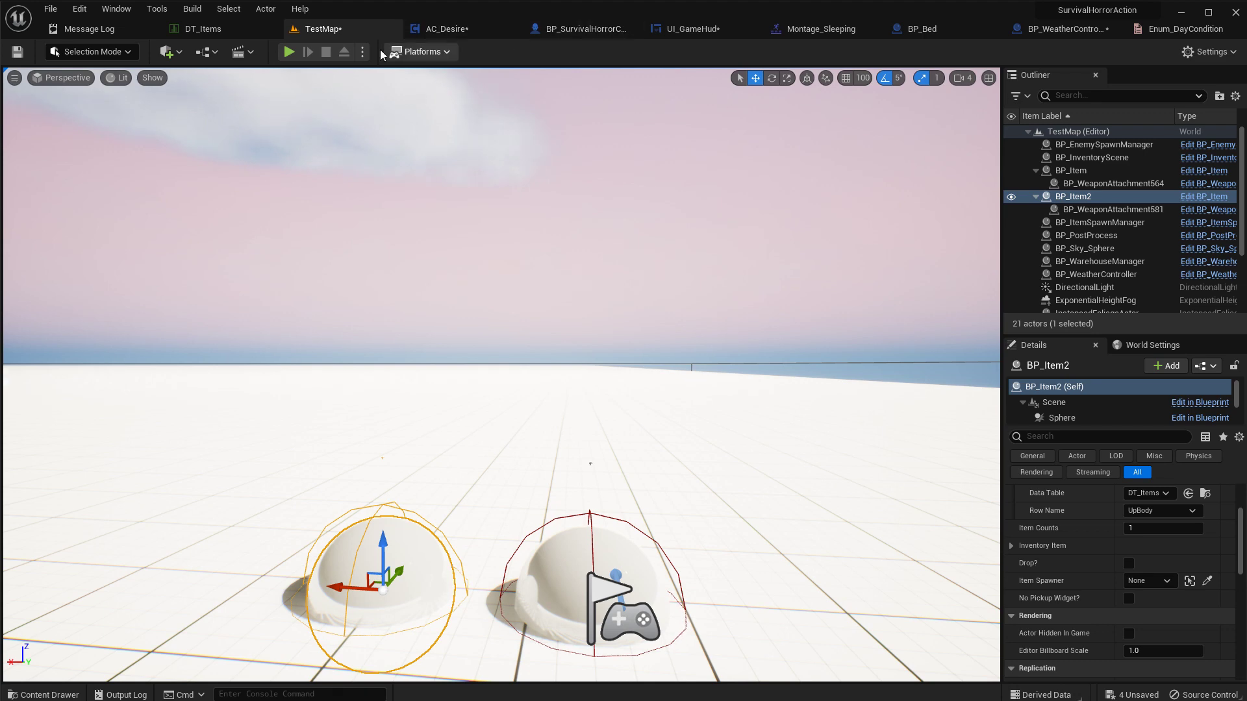
pyautogui.click(204, 28)
pyautogui.click(542, 670)
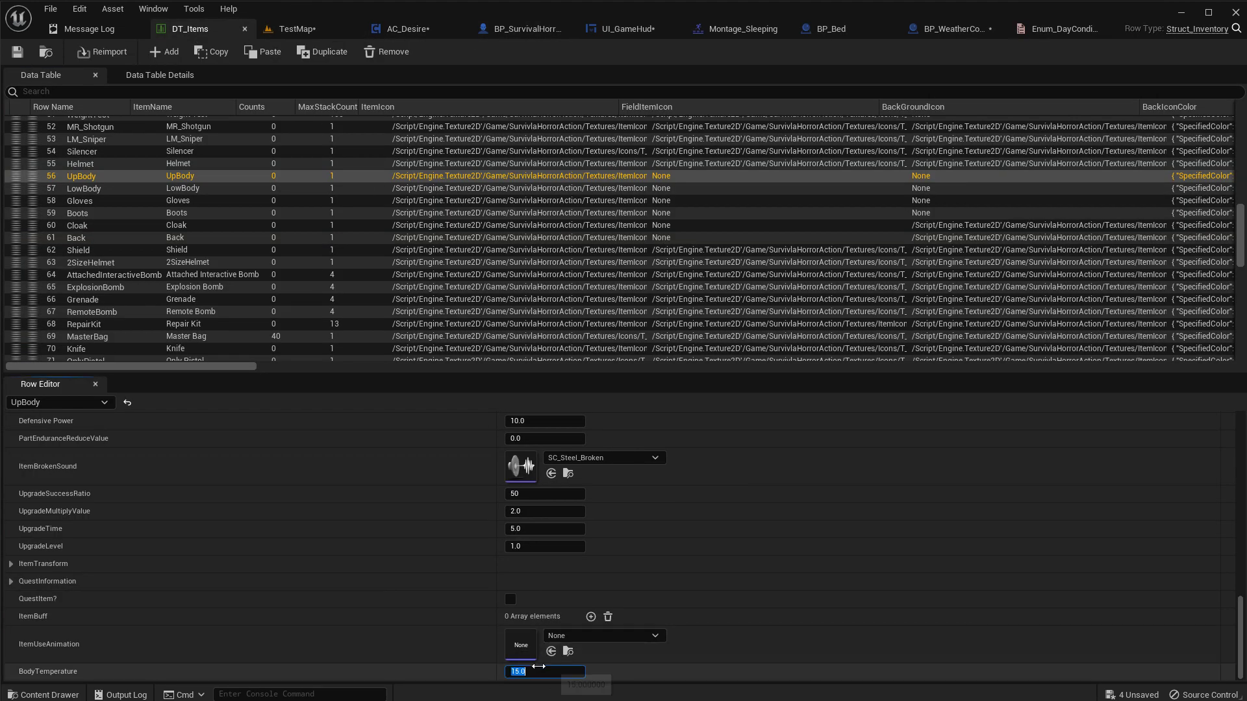
pyautogui.write('-15')
pyautogui.press('Return')
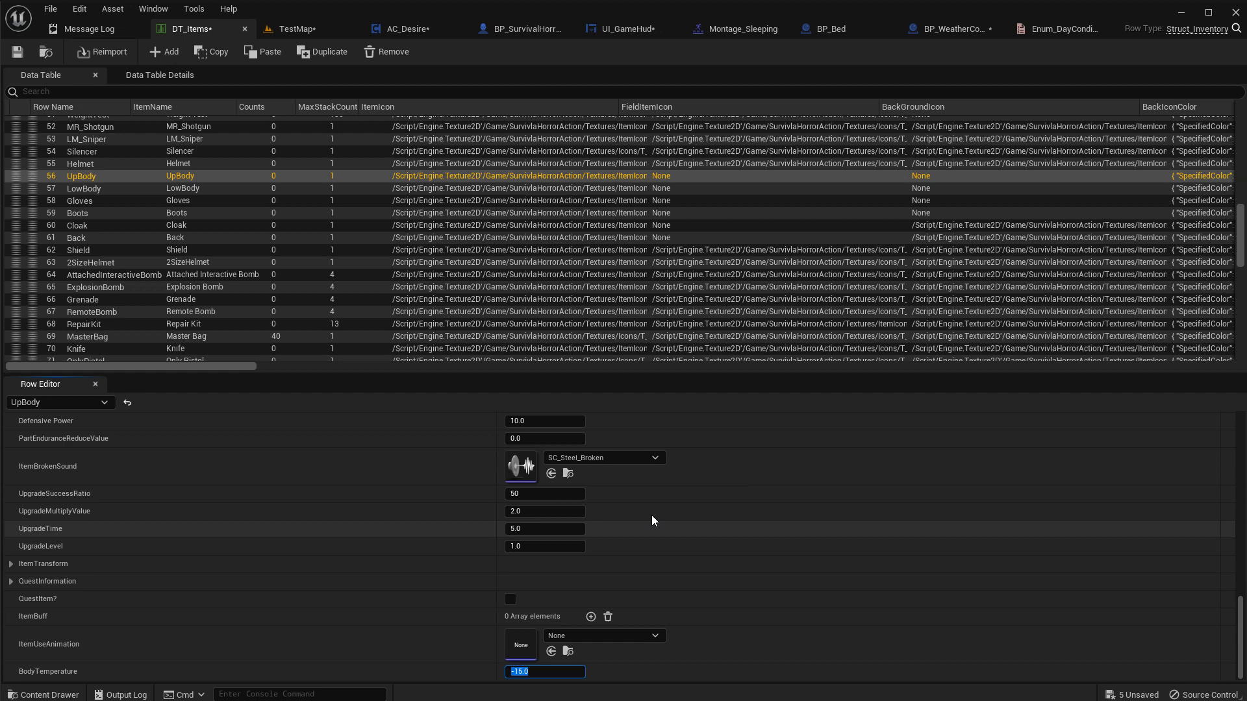
# Play TestMap in -37 heavy snow, collect the UpBody armour, check the inventory, then stop
pyautogui.click(283, 29)
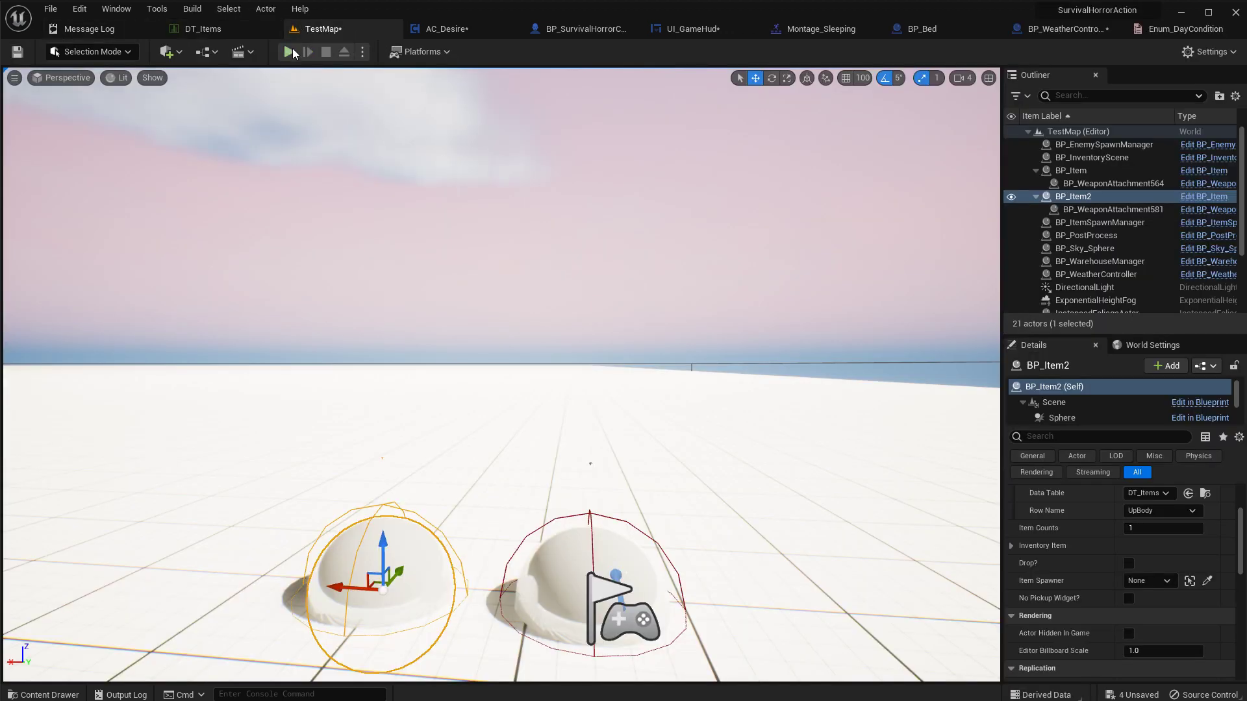
pyautogui.click(290, 53)
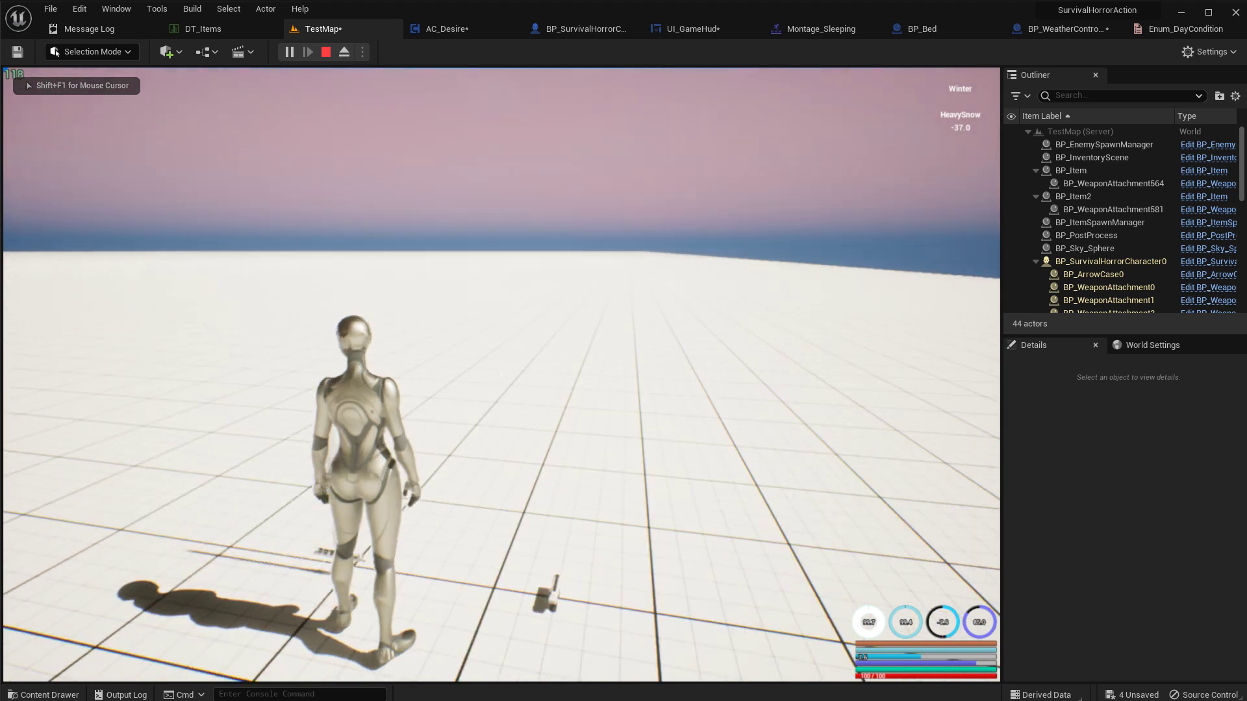
pyautogui.press('e')
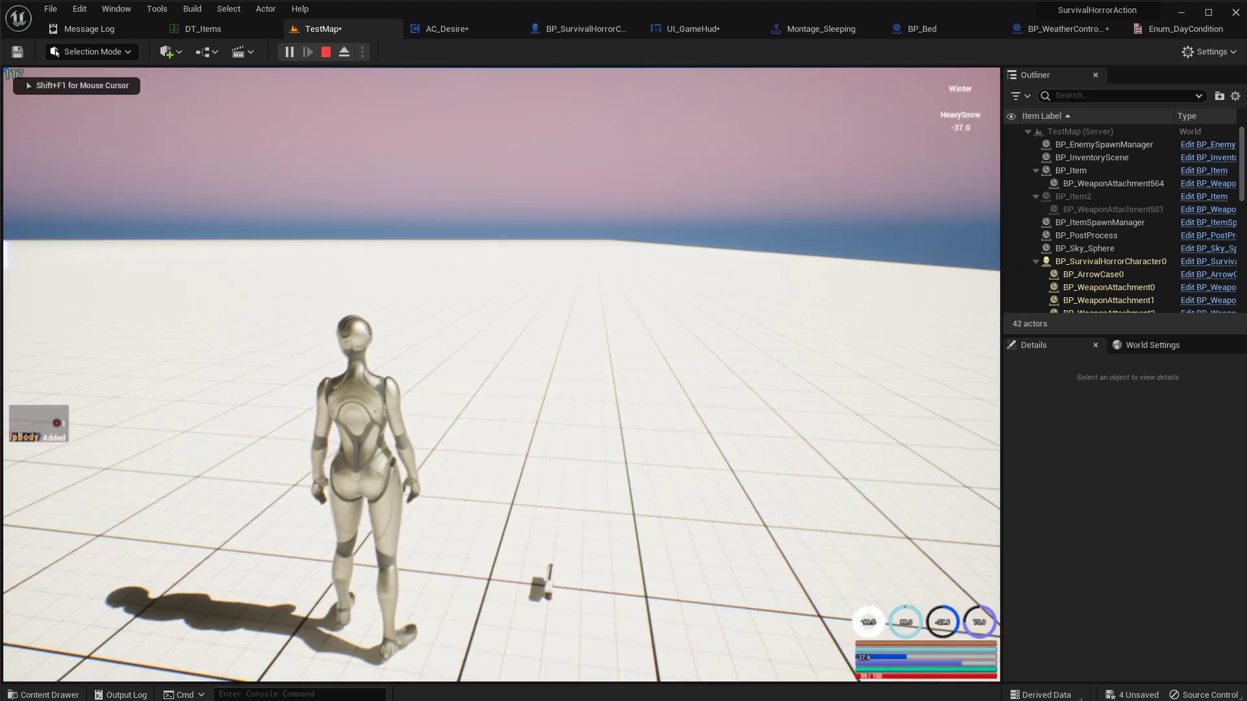
pyautogui.press('Tab')
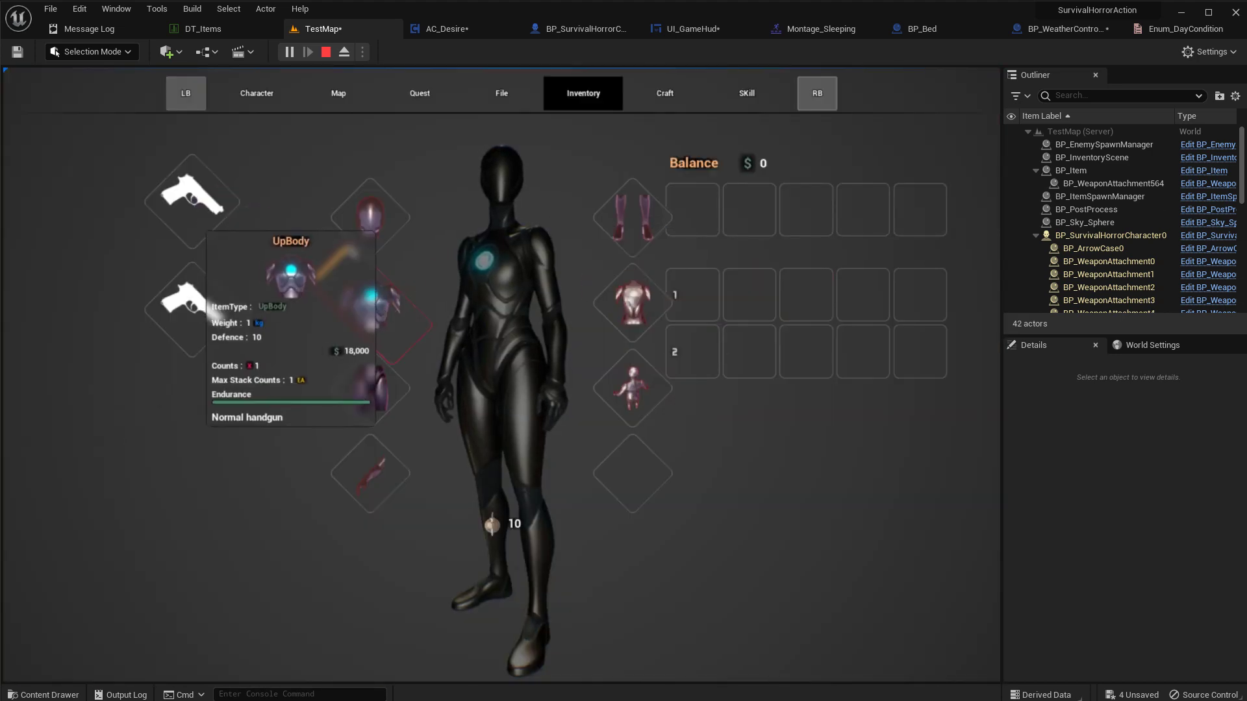
pyautogui.press('Tab')
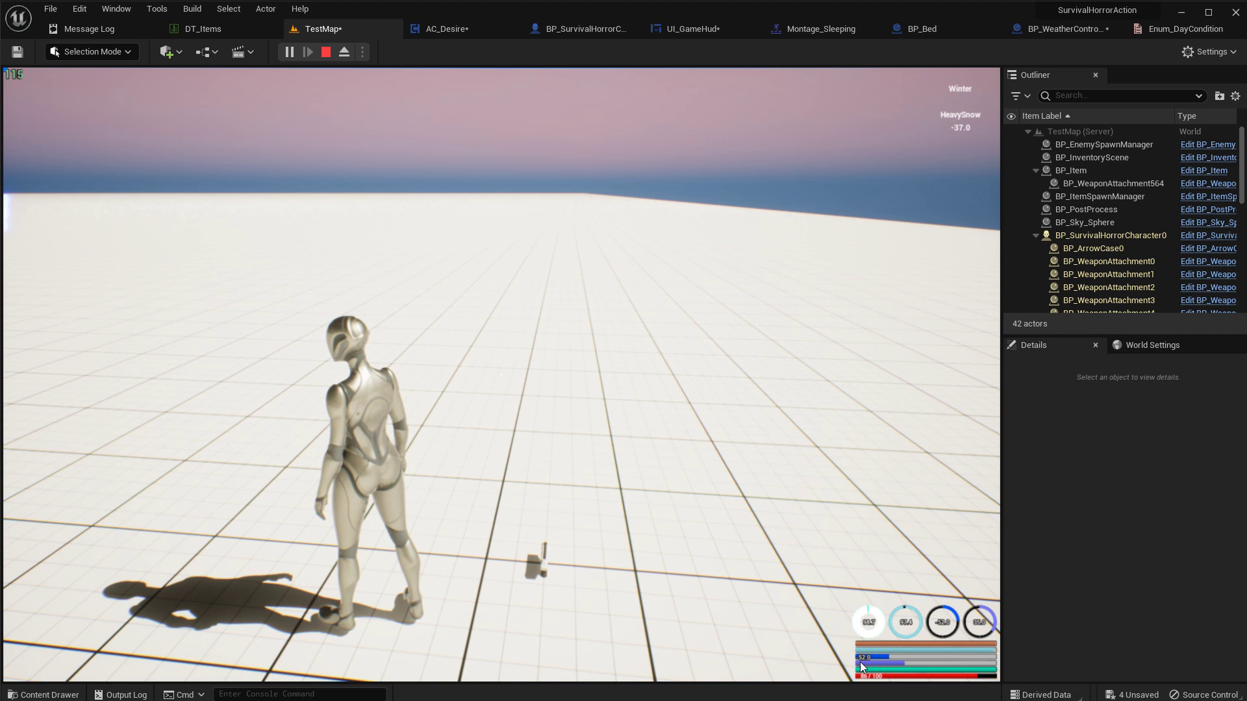
pyautogui.click(701, 496)
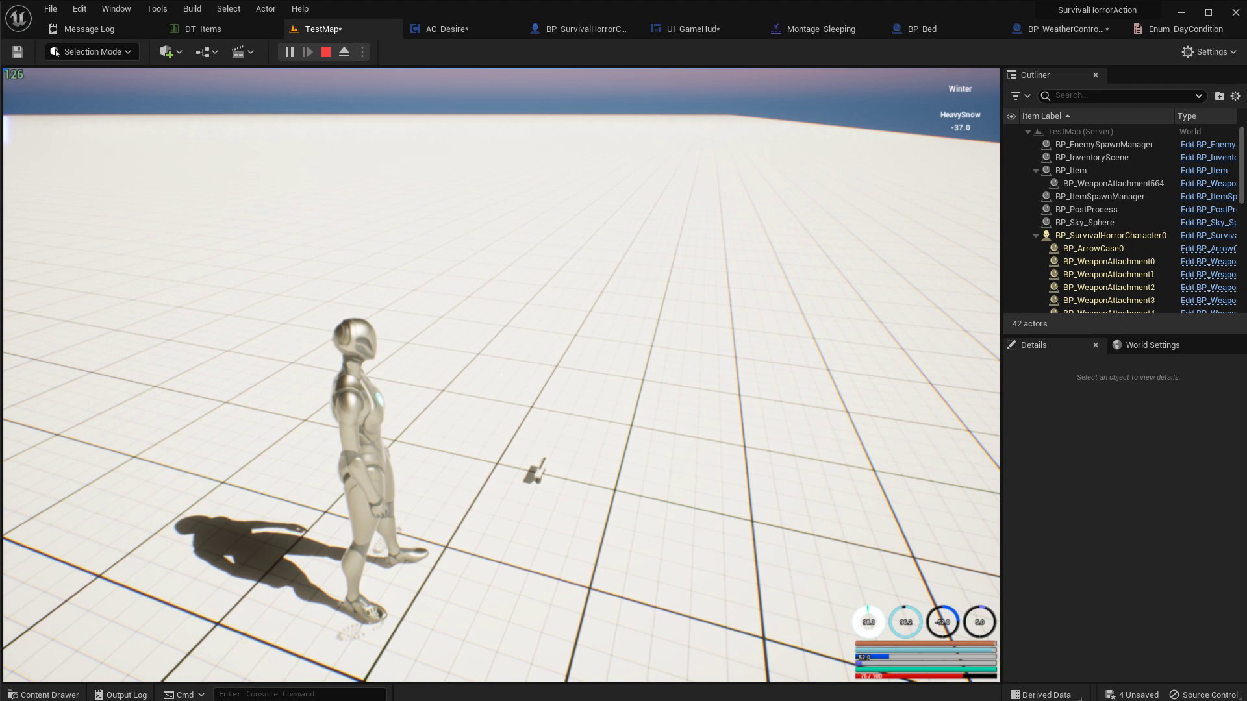
pyautogui.press('Escape')
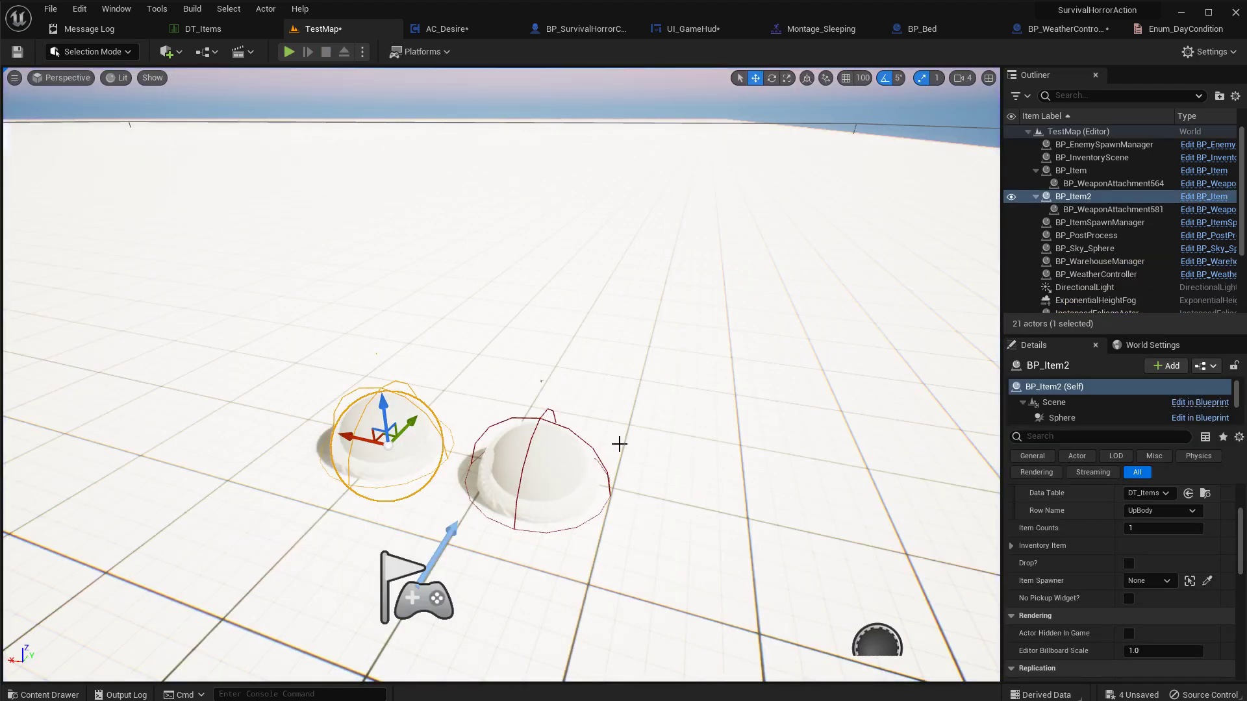
# In DT_Items, view the Pistol row (BodyTemperature 0.0), then select the Boots row
pyautogui.click(199, 28)
pyautogui.scroll(5, 102, 162)
pyautogui.scroll(5, 101, 163)
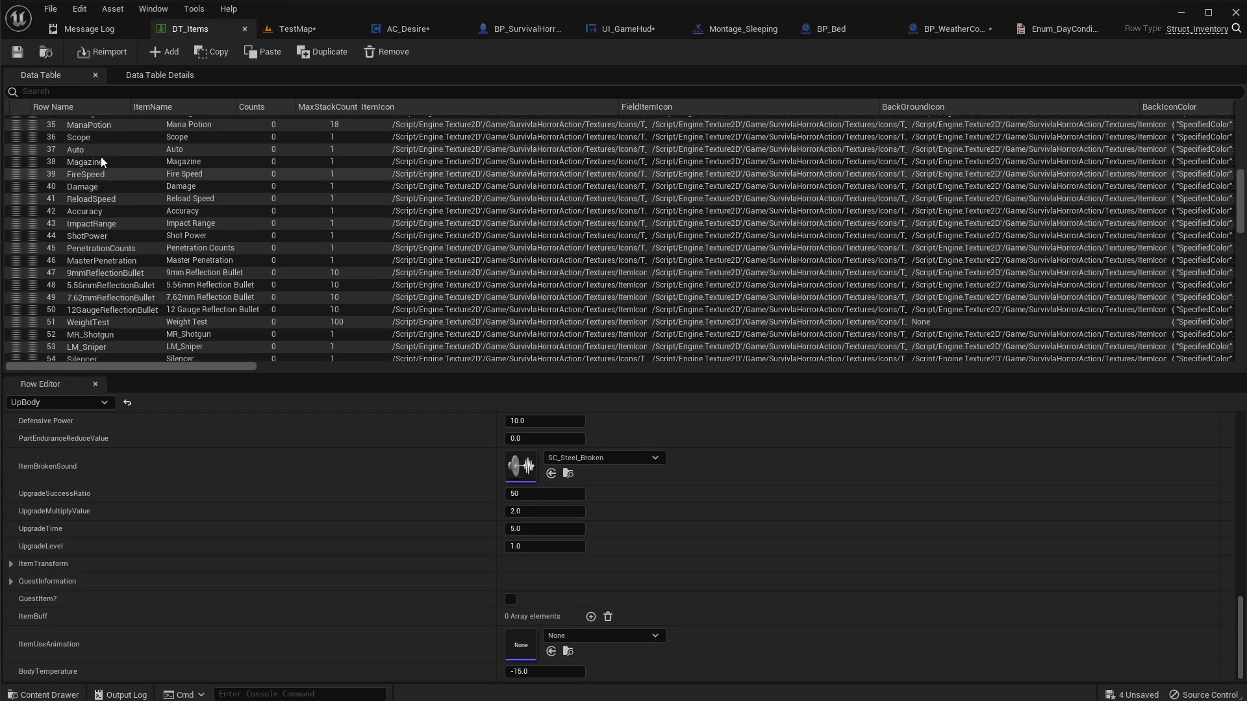
pyautogui.scroll(5, 102, 162)
pyautogui.scroll(5, 101, 195)
pyautogui.scroll(3, 105, 220)
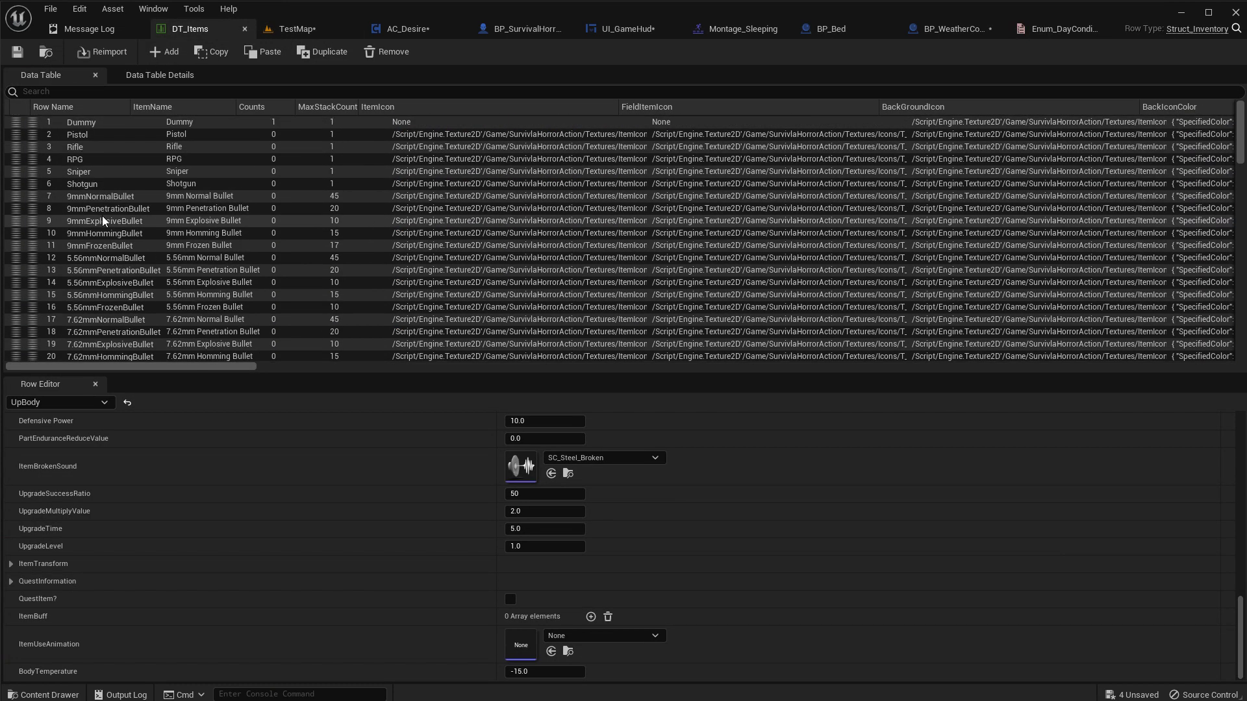
pyautogui.click(98, 134)
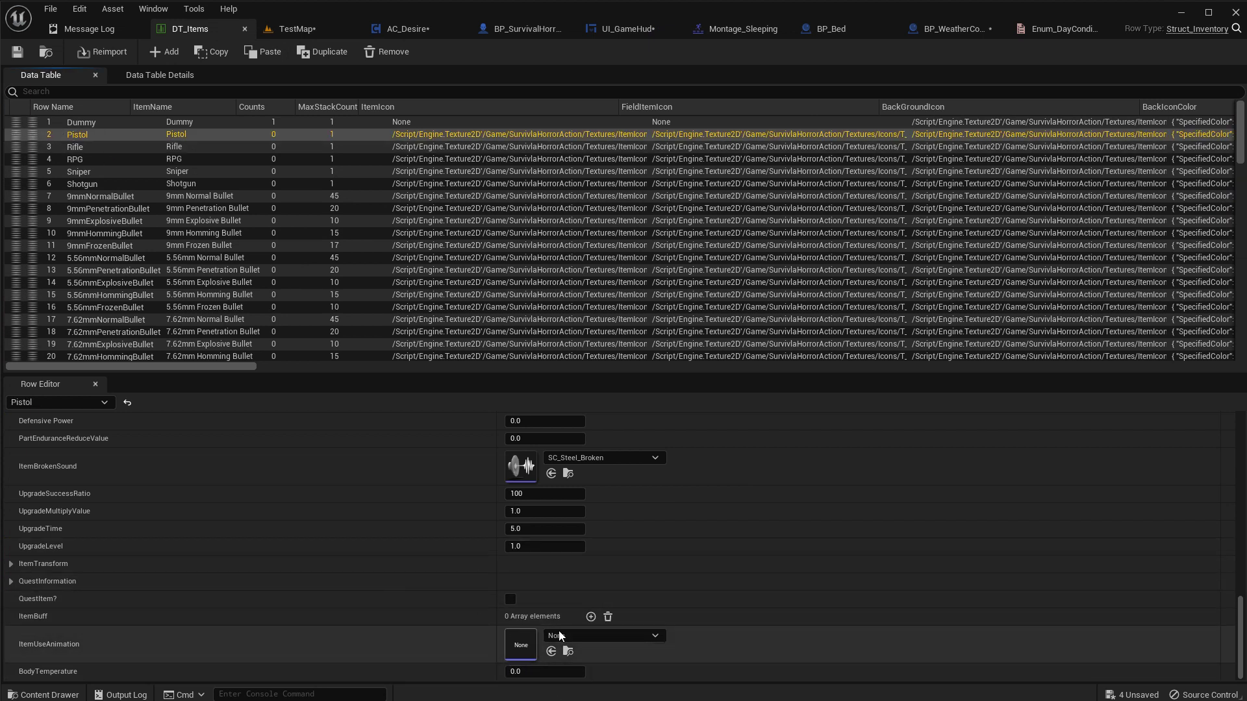
pyautogui.scroll(-5, 282, 282)
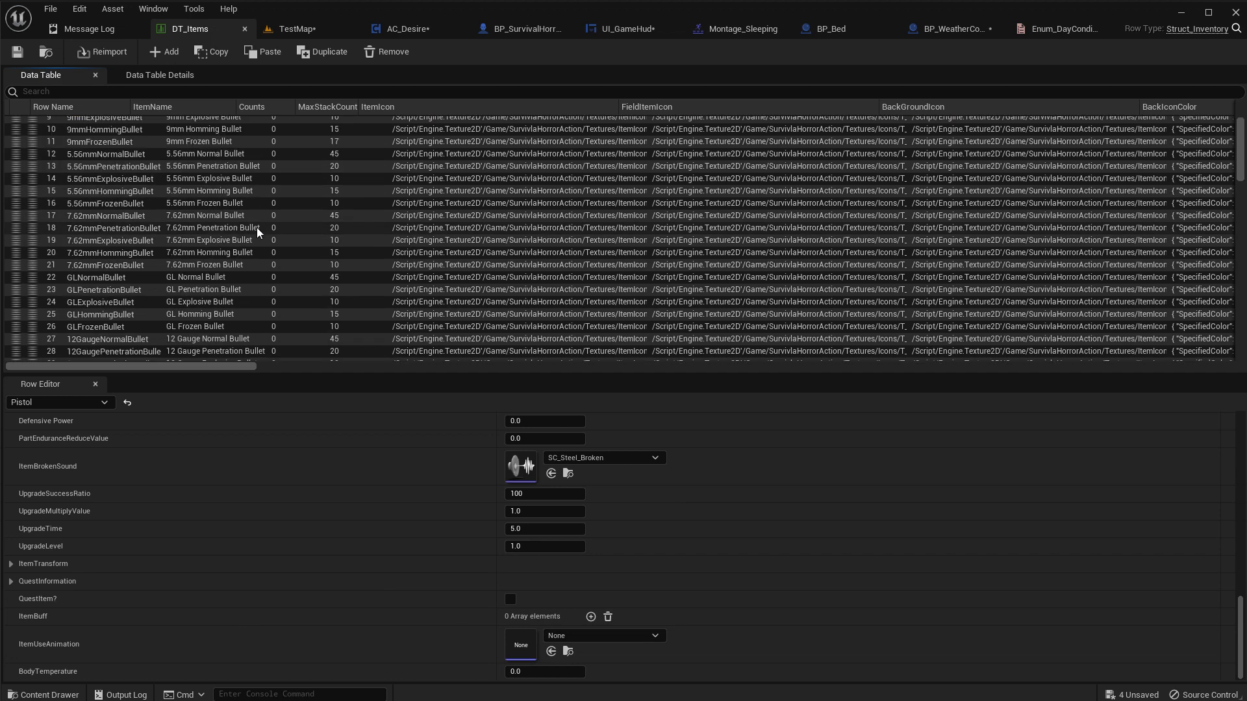
pyautogui.scroll(-5, 263, 234)
pyautogui.scroll(-4, 250, 235)
pyautogui.scroll(-3, 250, 235)
pyautogui.scroll(5, 230, 475)
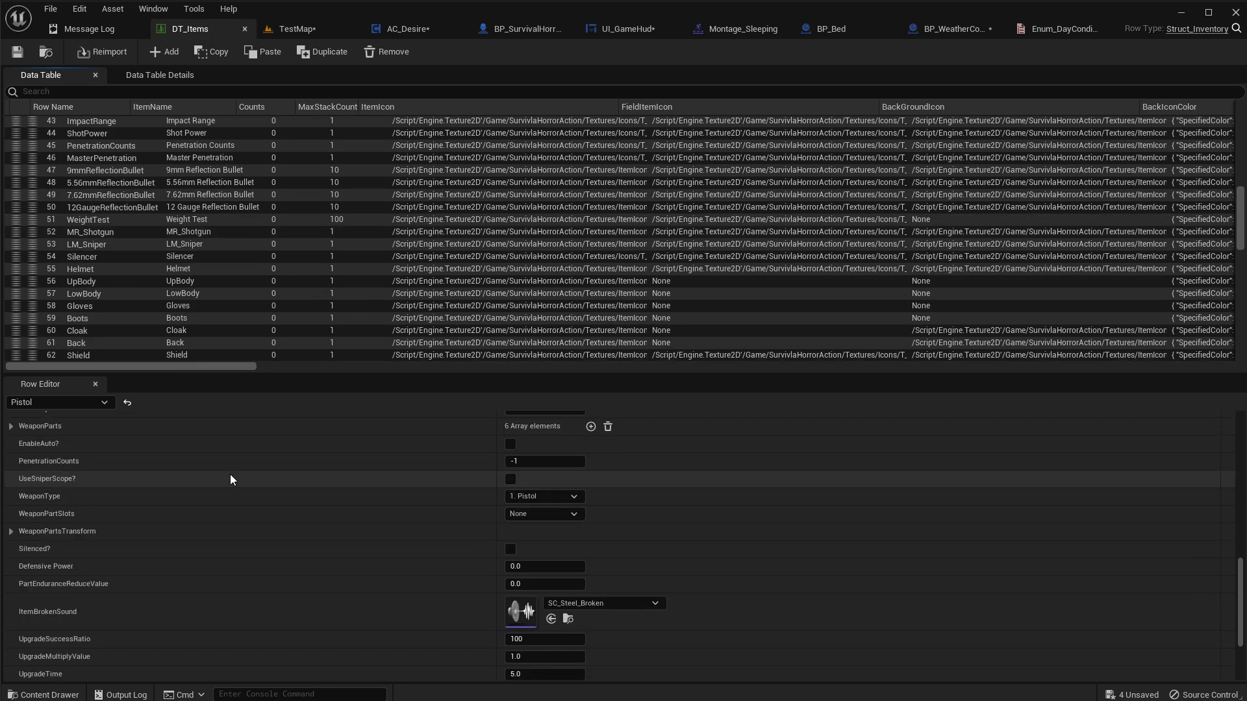
pyautogui.scroll(5, 230, 477)
pyautogui.scroll(5, 229, 476)
pyautogui.scroll(5, 230, 476)
pyautogui.scroll(3, 225, 439)
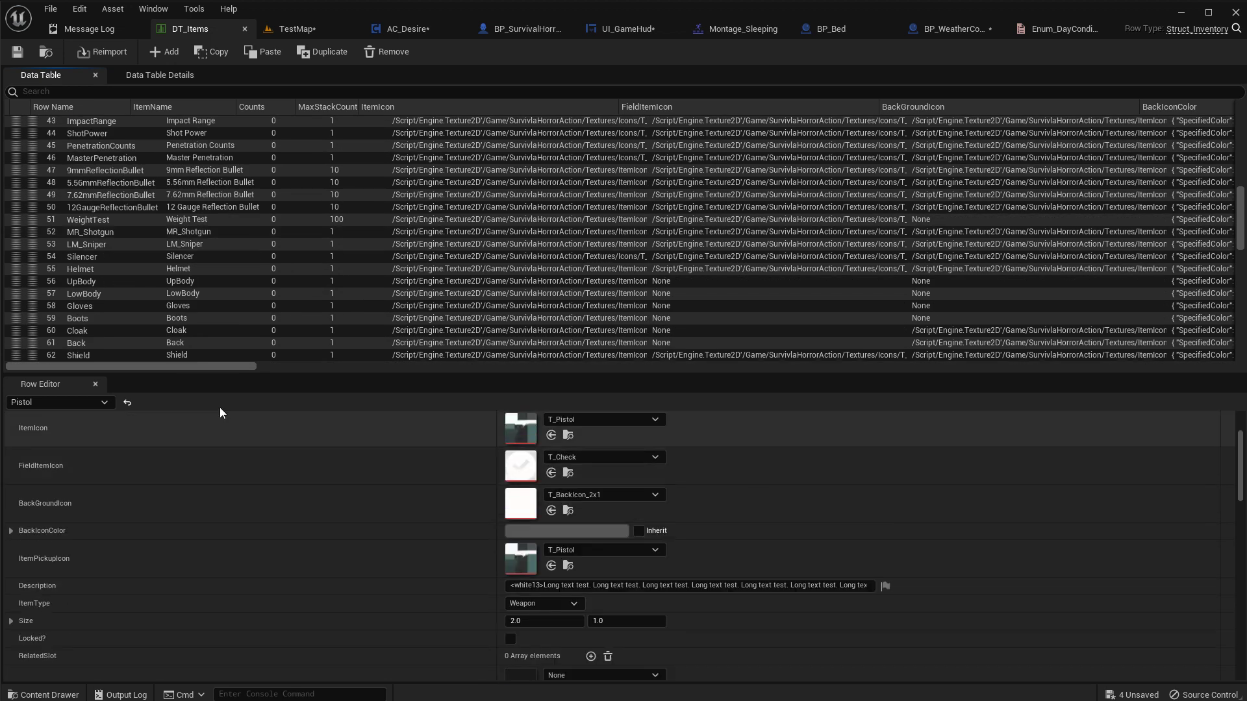
pyautogui.scroll(-3, 94, 326)
pyautogui.click(81, 216)
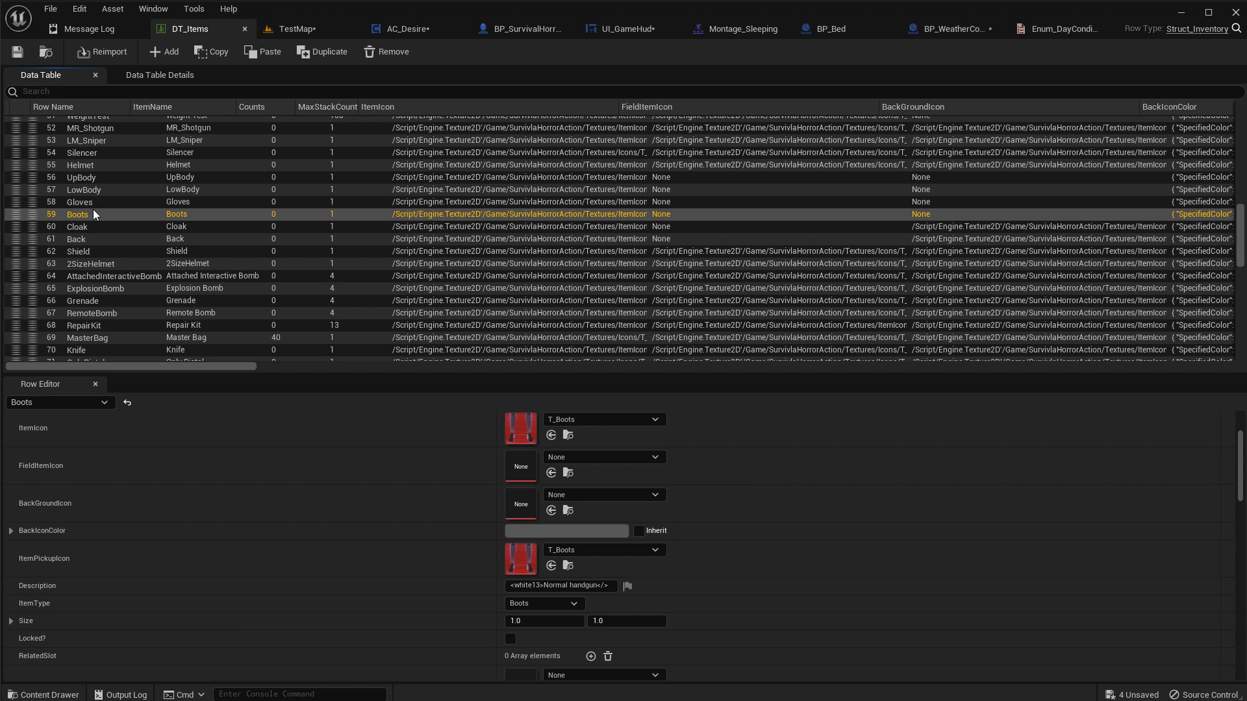
# Open and dismiss the Boots row's ItemPickupIcon and ItemType dropdowns, leaving both unchanged
pyautogui.click(633, 550)
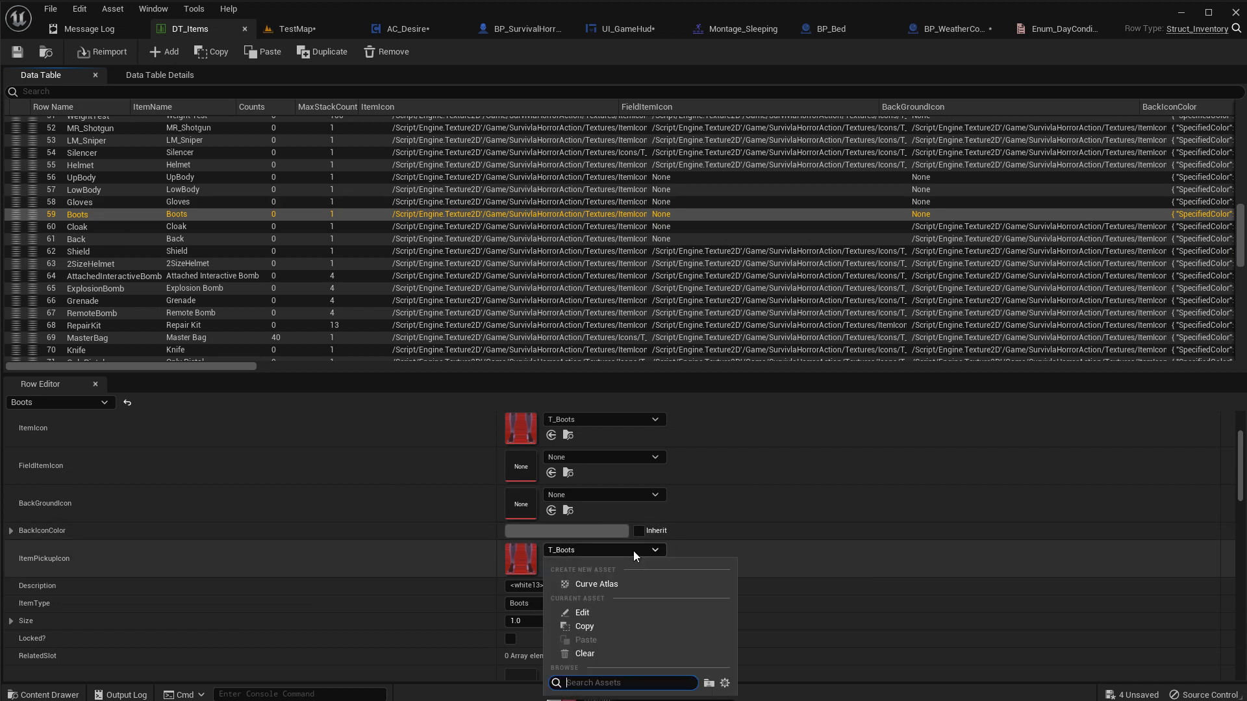
pyautogui.click(633, 551)
pyautogui.scroll(1, 595, 555)
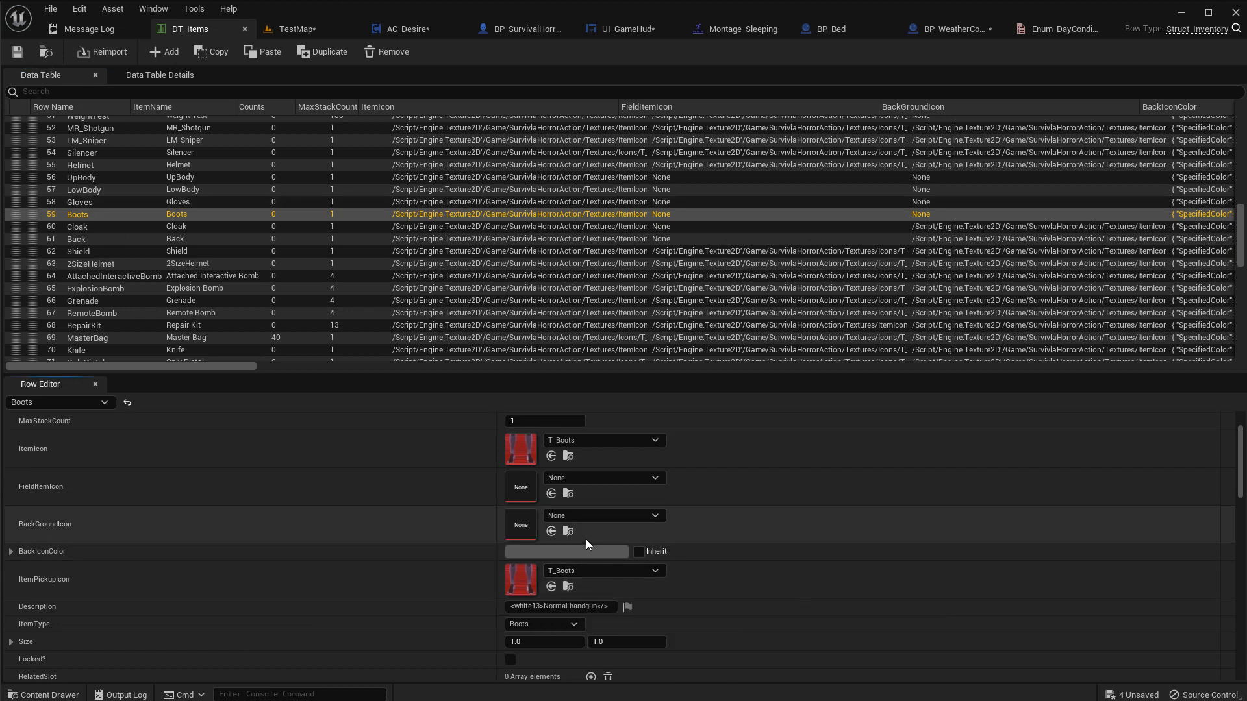
pyautogui.scroll(-4, 585, 539)
pyautogui.scroll(-4, 586, 539)
pyautogui.scroll(-4, 585, 539)
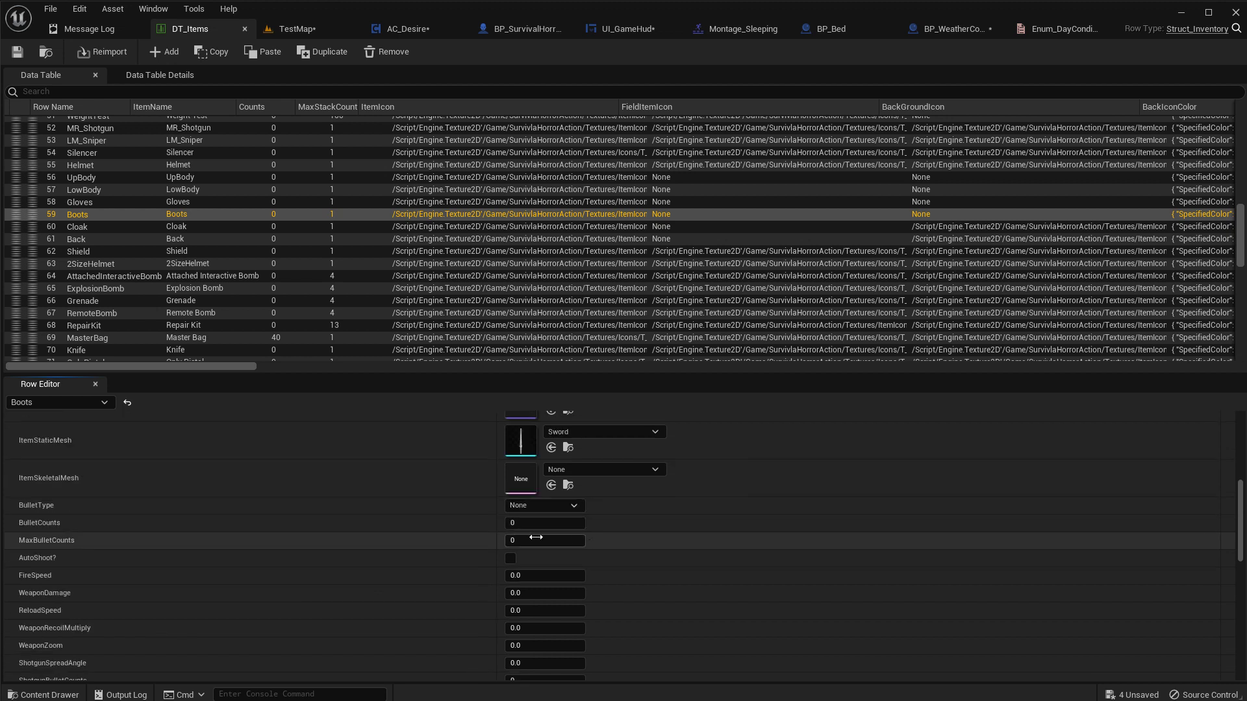
pyautogui.scroll(-4, 236, 518)
pyautogui.scroll(-3, 476, 531)
pyautogui.scroll(-2, 475, 540)
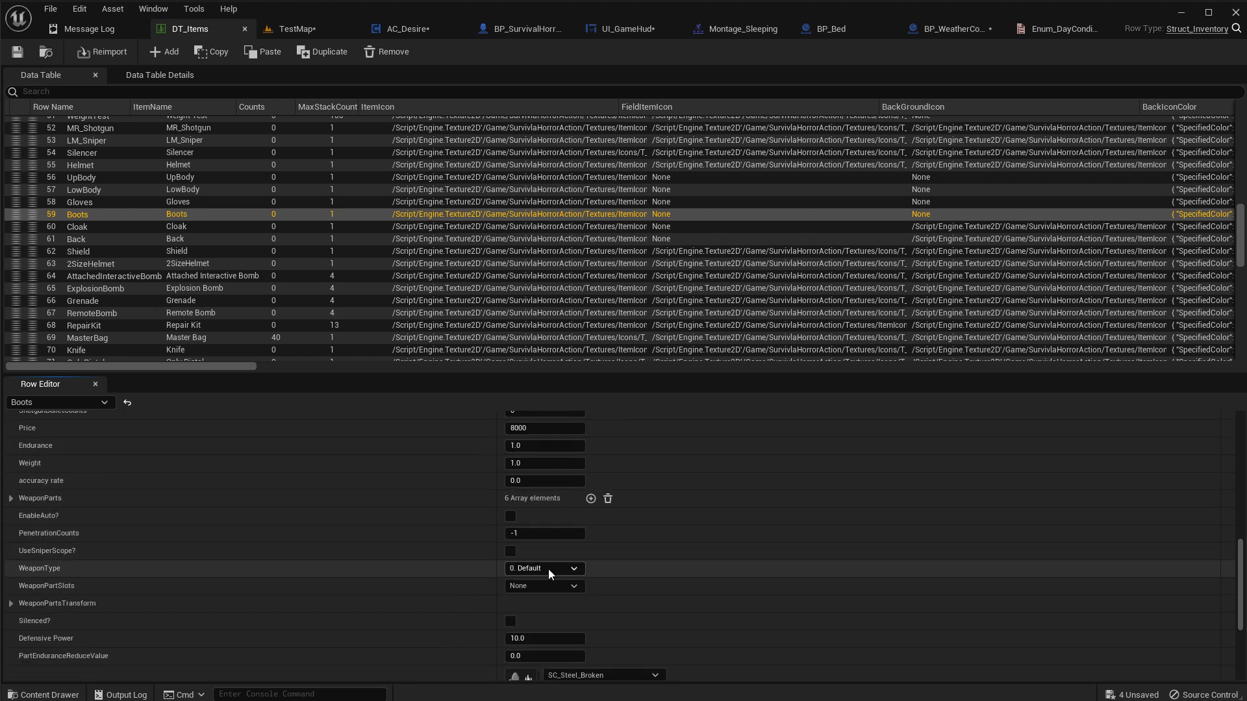
pyautogui.scroll(-1, 549, 569)
pyautogui.scroll(3, 561, 600)
pyautogui.scroll(3, 563, 597)
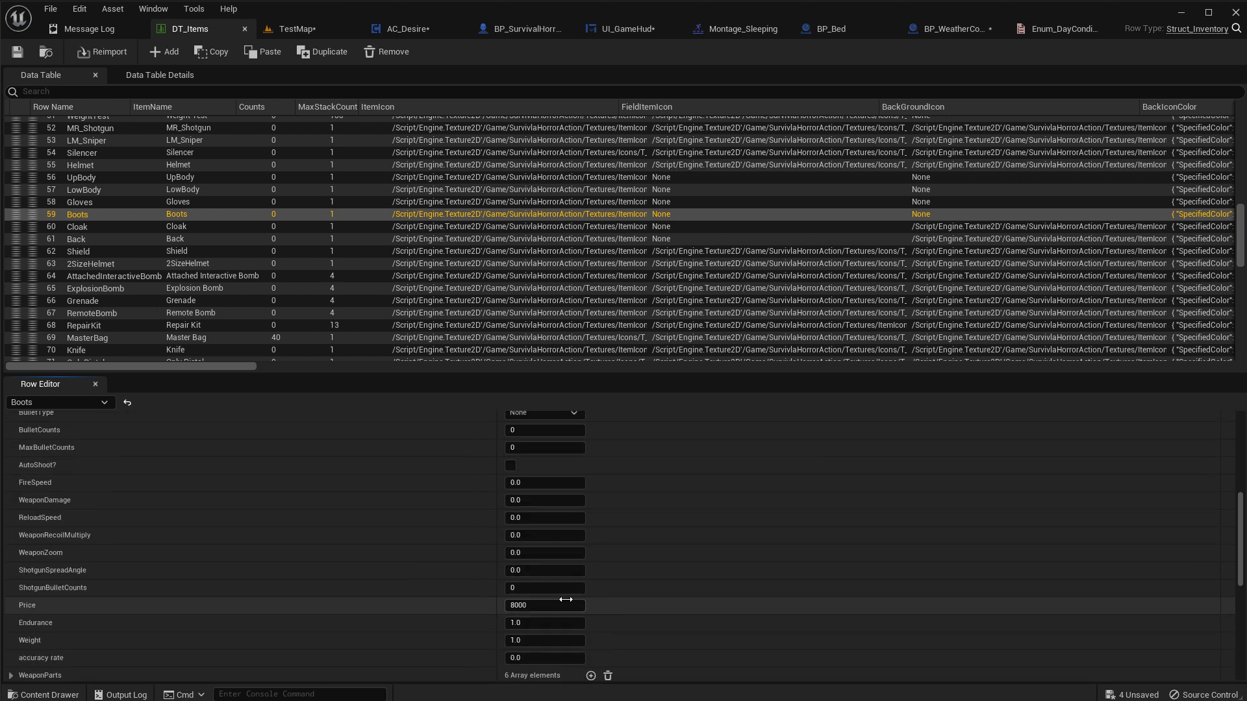
pyautogui.scroll(4, 566, 600)
pyautogui.scroll(4, 570, 601)
pyautogui.scroll(1, 474, 496)
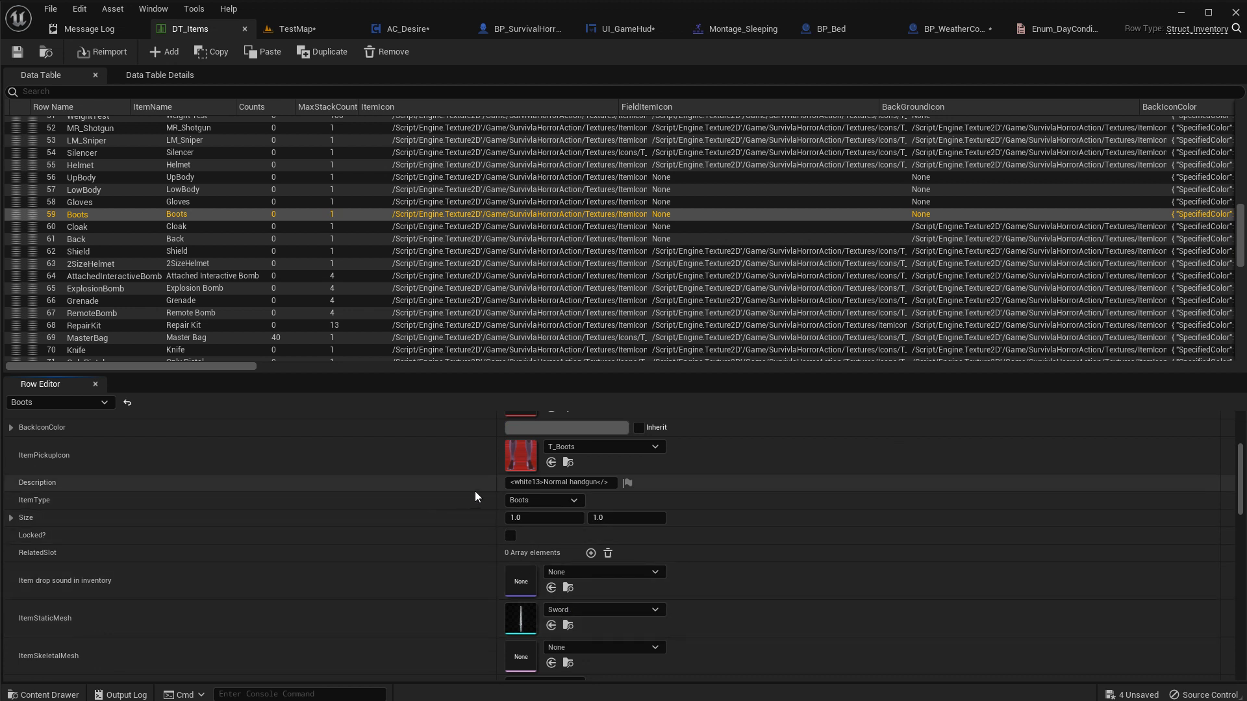
pyautogui.click(557, 502)
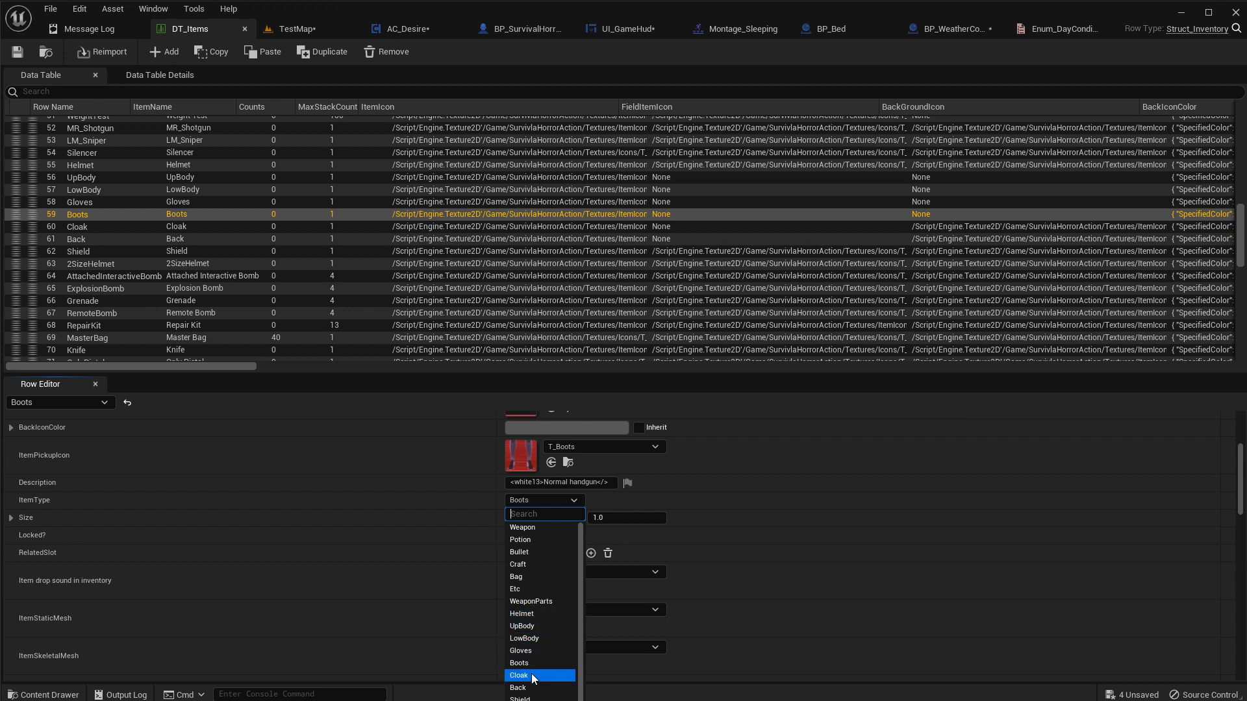
pyautogui.scroll(-1, 531, 692)
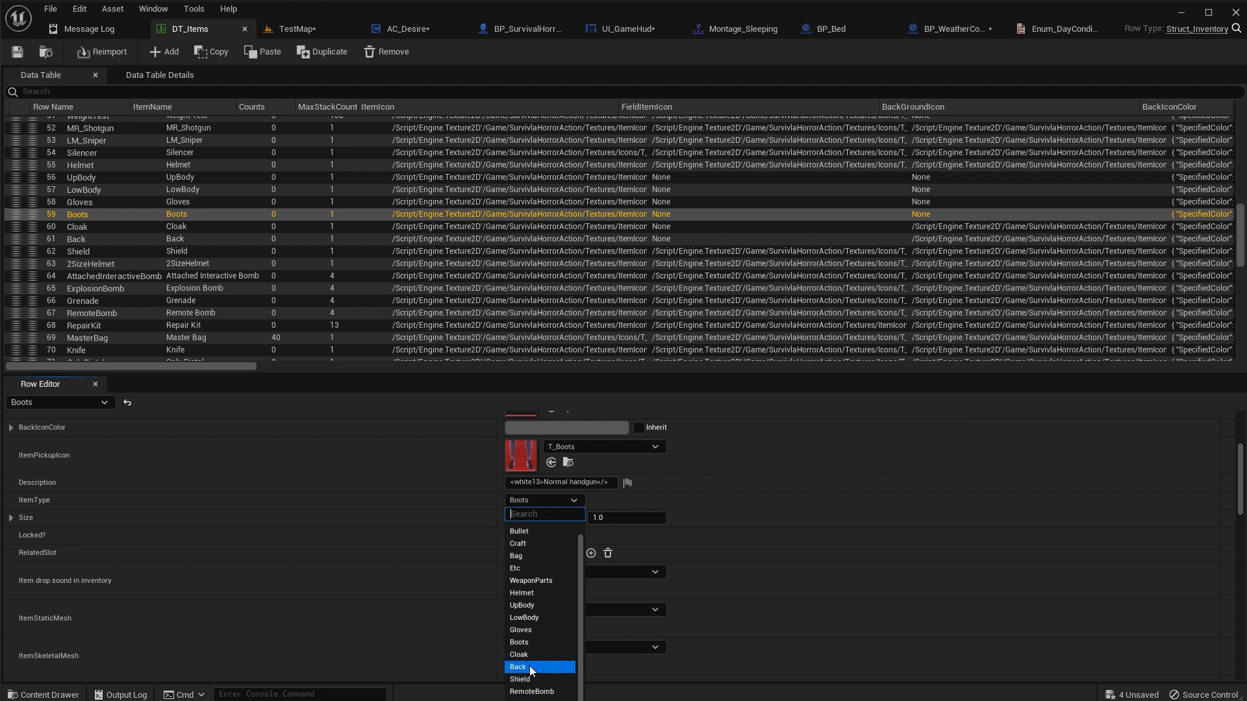
pyautogui.click(693, 395)
# Play TestMap, check the equipped gear in the inventory, then walk through the -19 winter wind
pyautogui.click(292, 28)
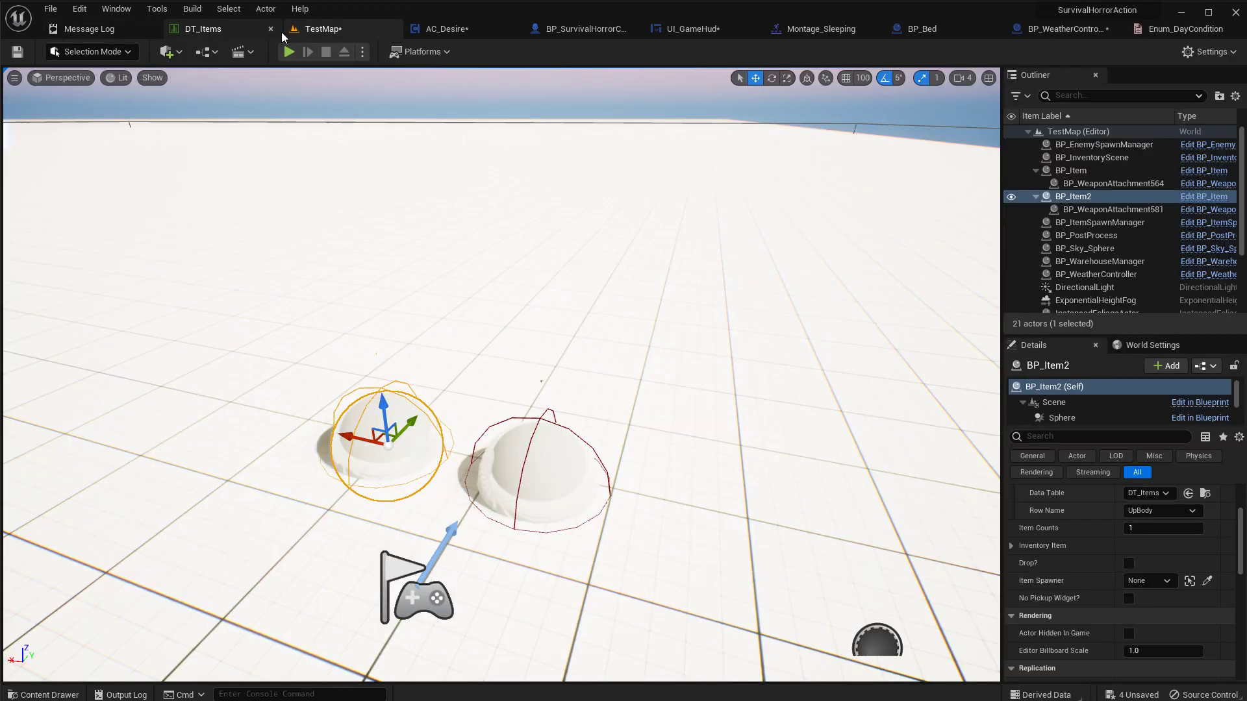
pyautogui.click(289, 52)
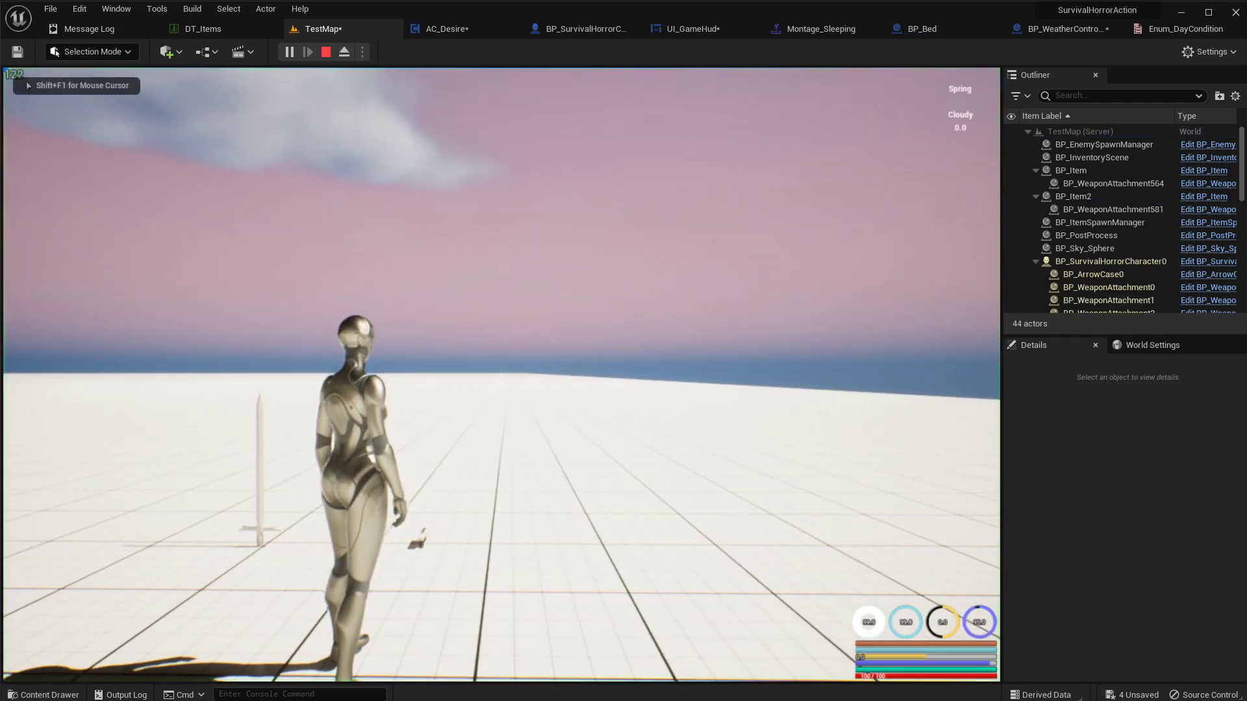
pyautogui.press('Tab')
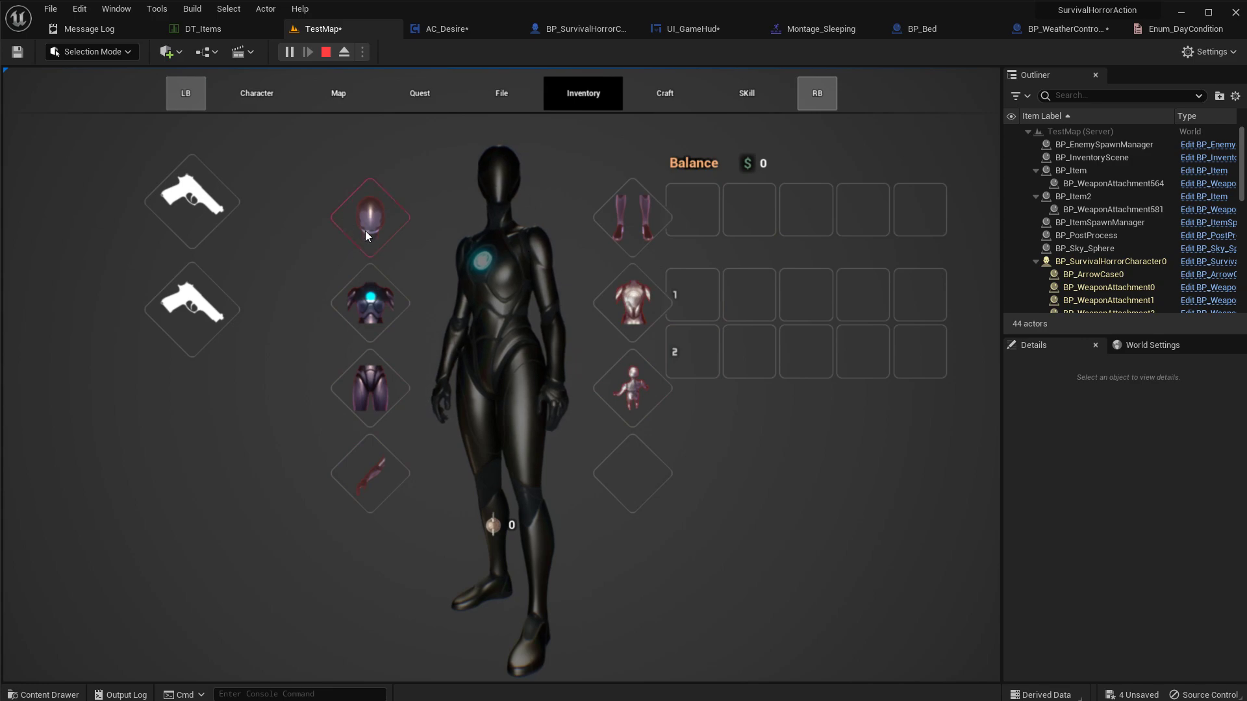
pyautogui.press('Escape')
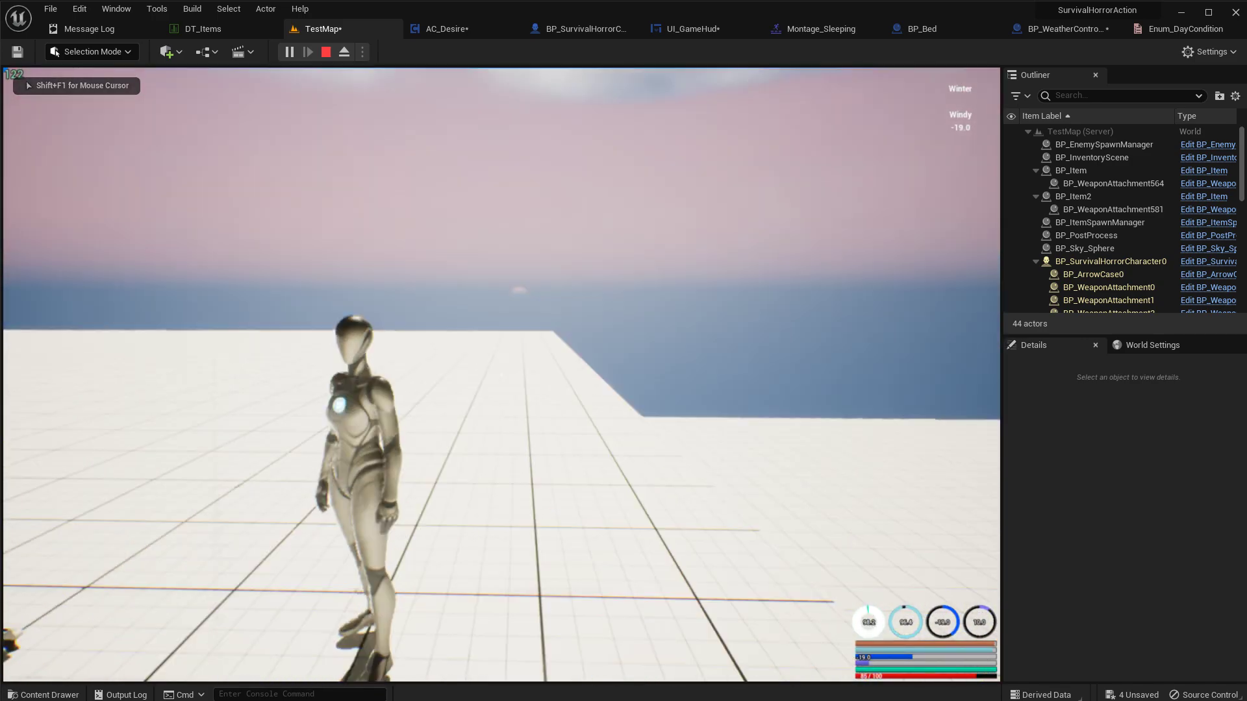
pyautogui.press('w')
pyautogui.press('w')
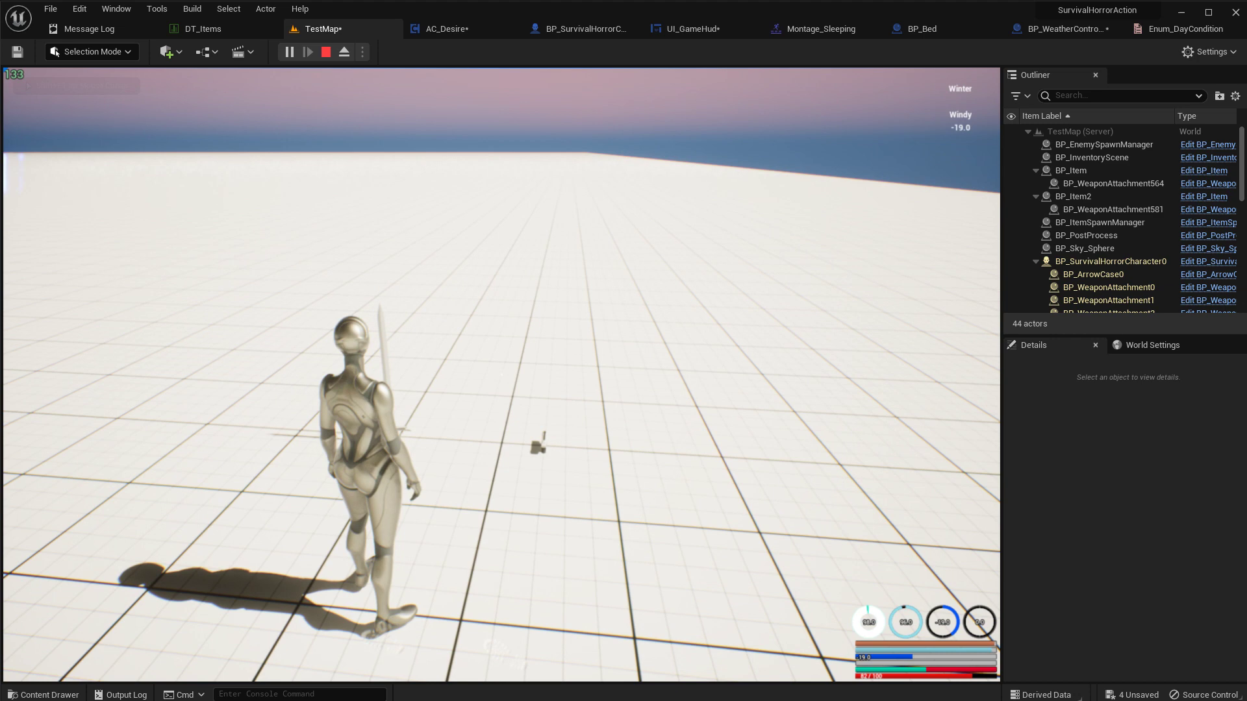
pyautogui.press('w')
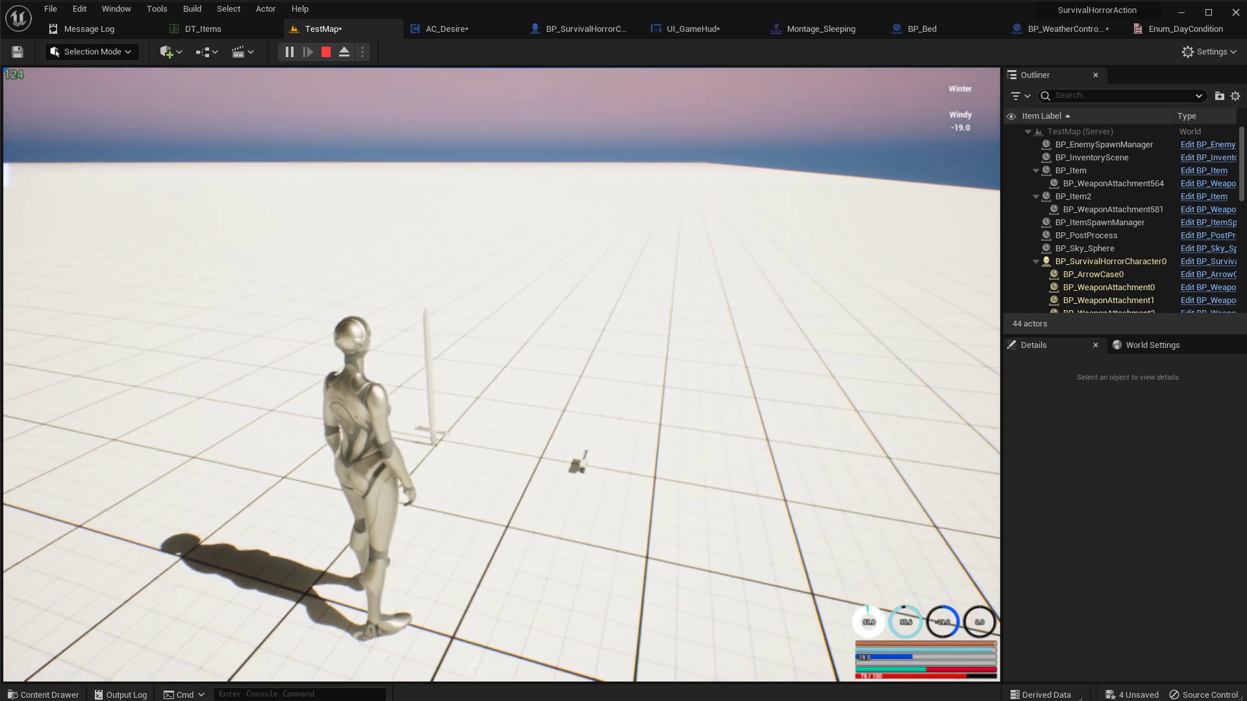